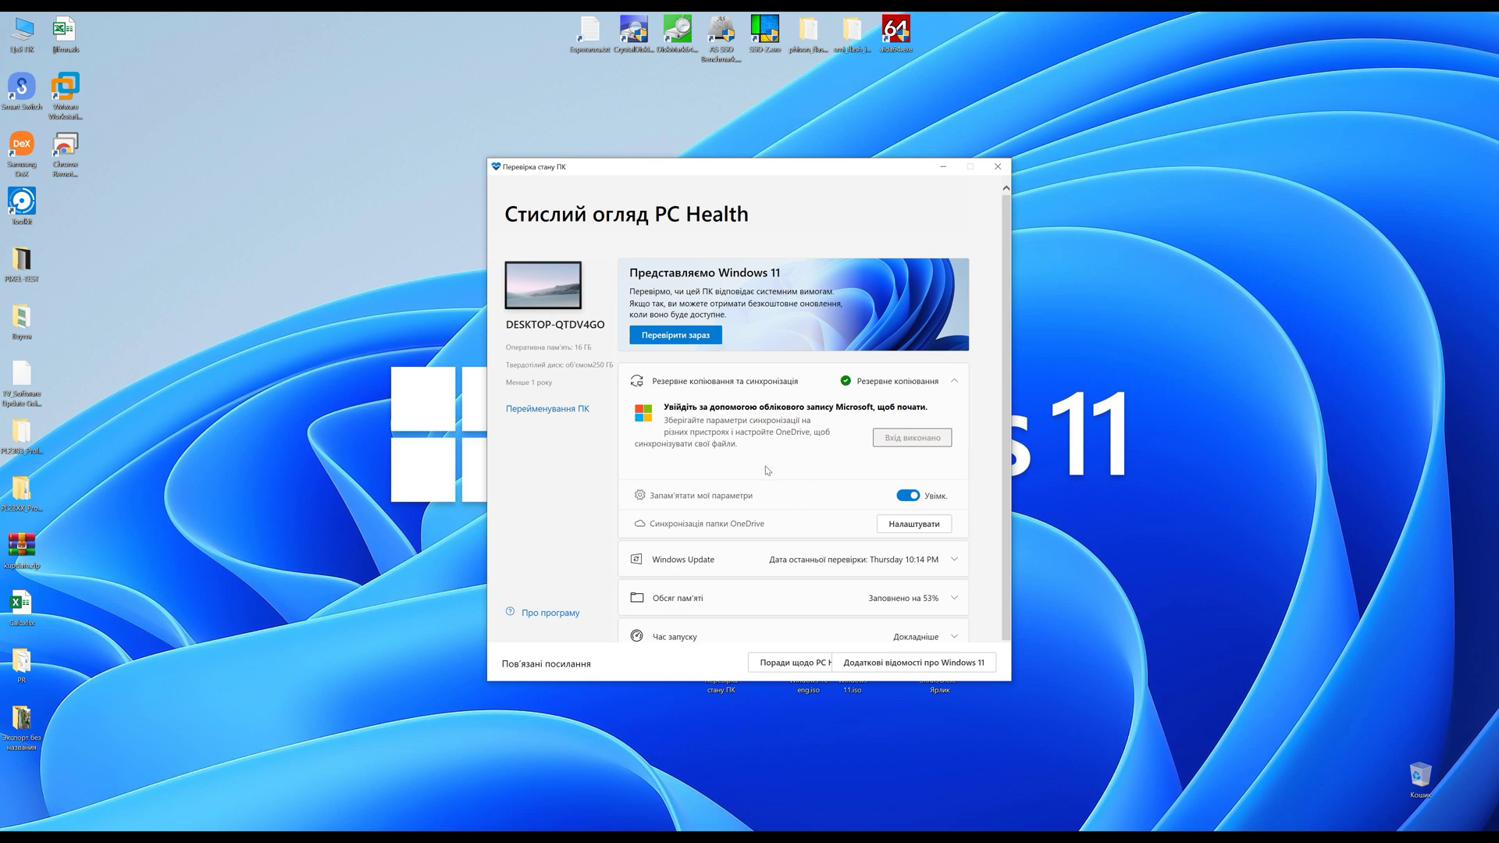
- Check whether this PC meets the Windows 11 requirements, and close Windows 11 Setup along with the DVD drive's folder window
click(698, 337)
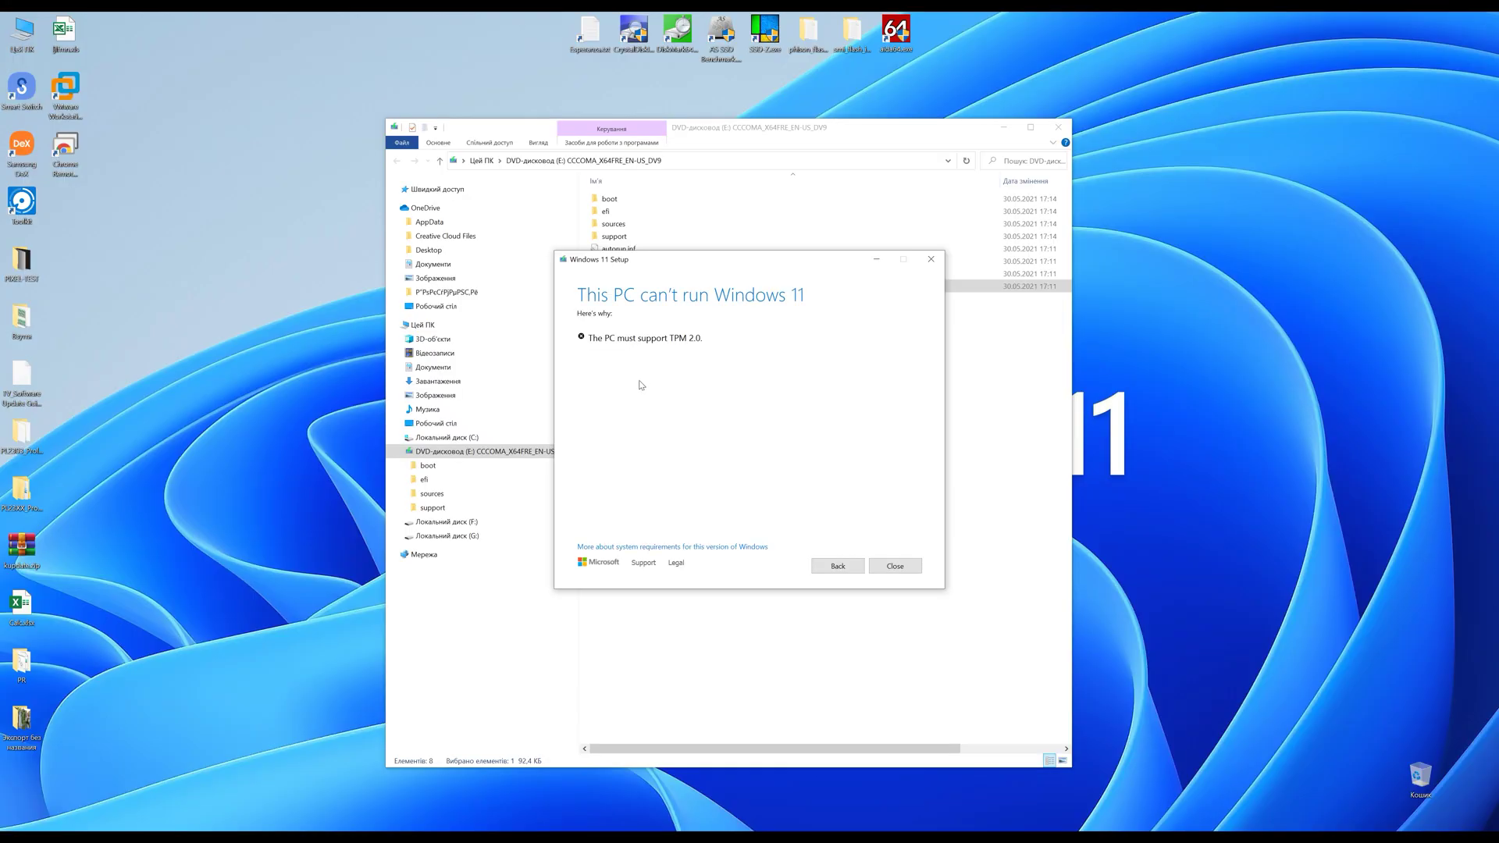
click(895, 568)
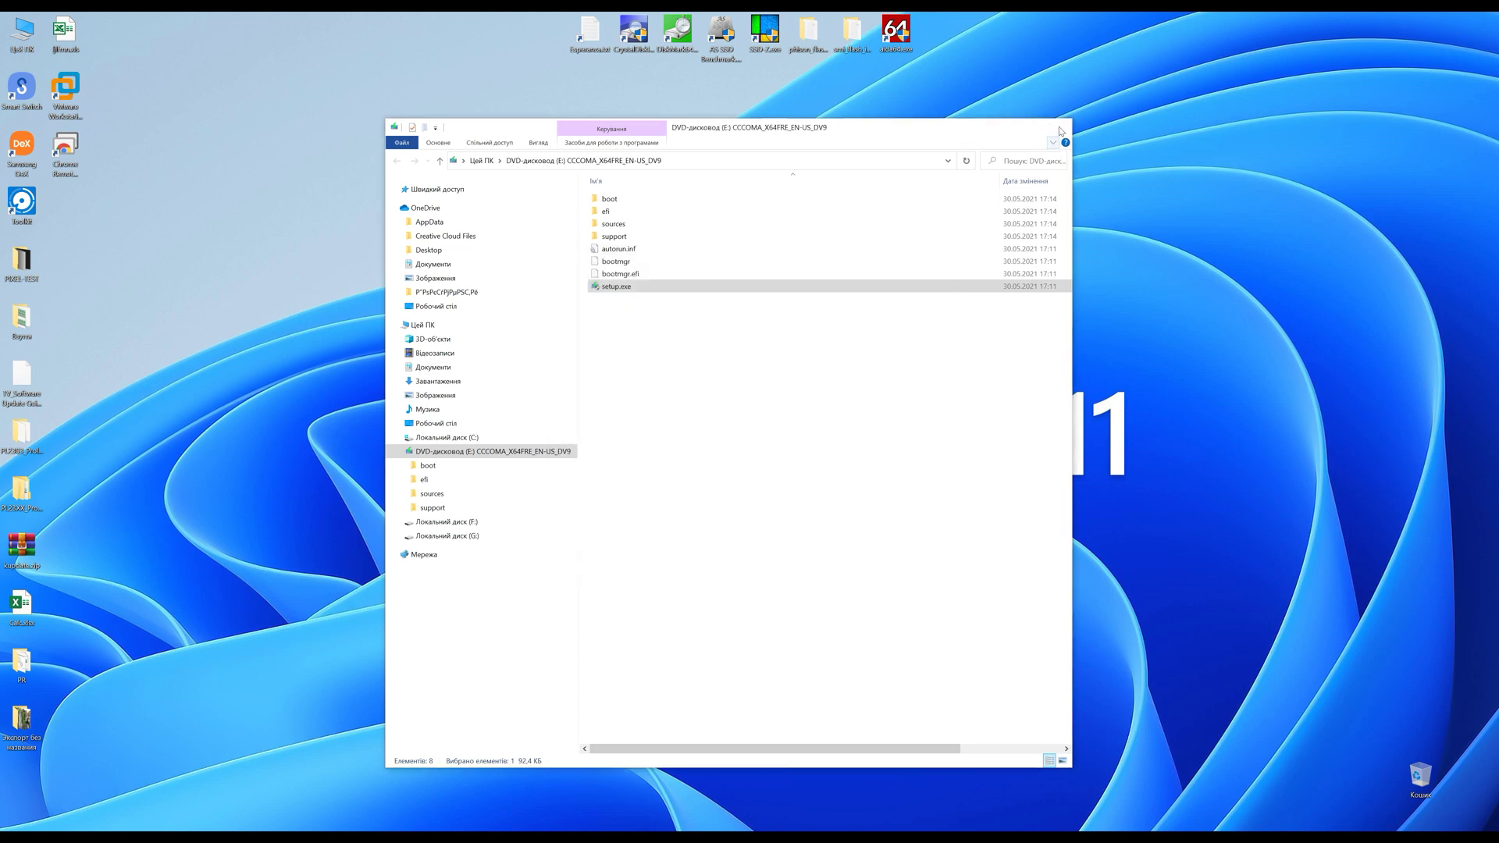
click(1059, 127)
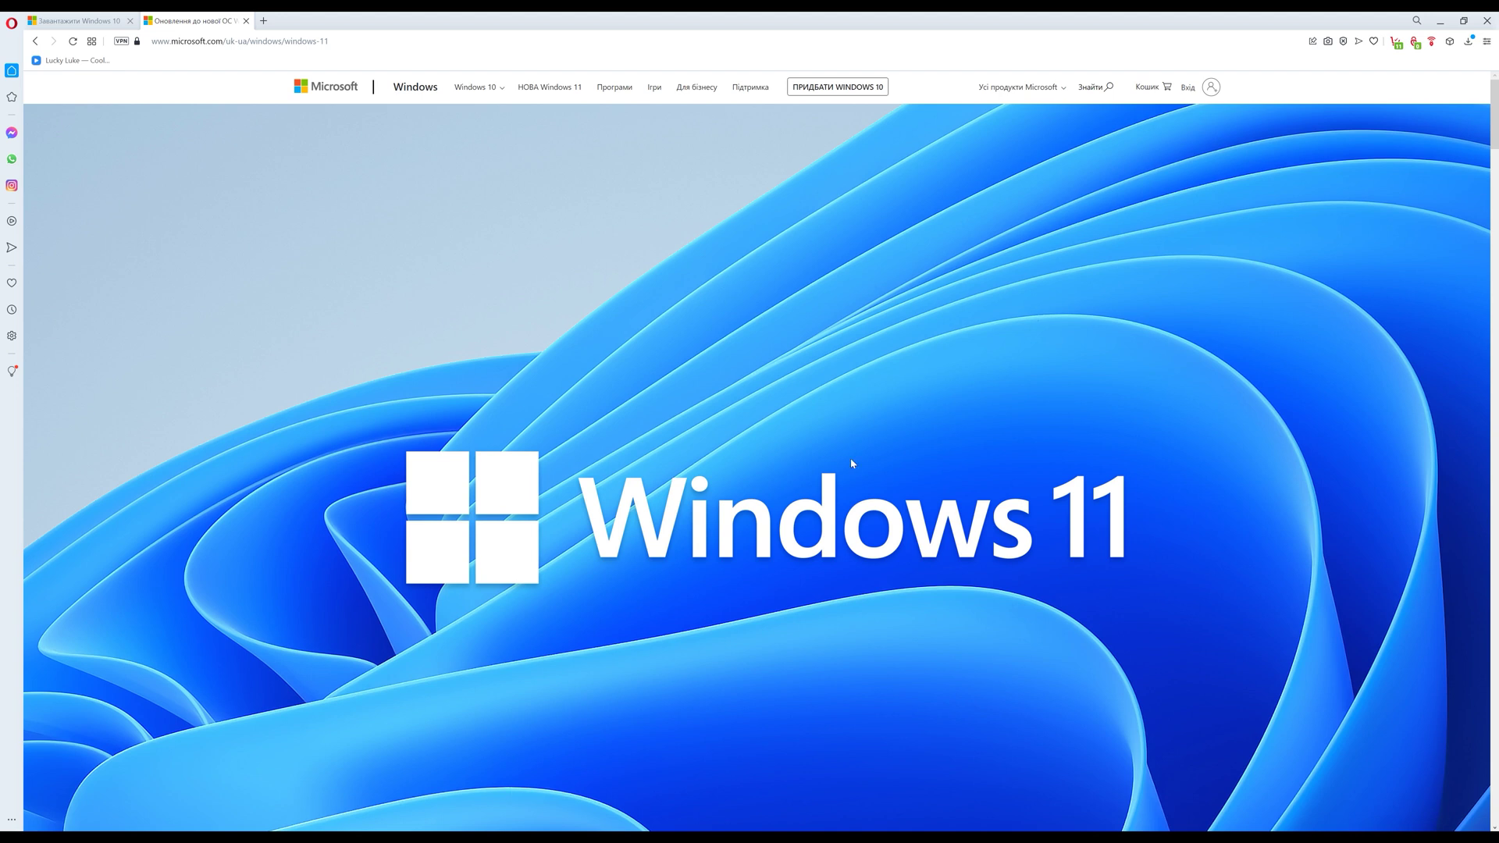
- Look through Microsoft's Windows 11 web page from start to end, and minimize the browser
scroll(851, 458, down, 10)
scroll(852, 464, up, 10)
click(1441, 22)
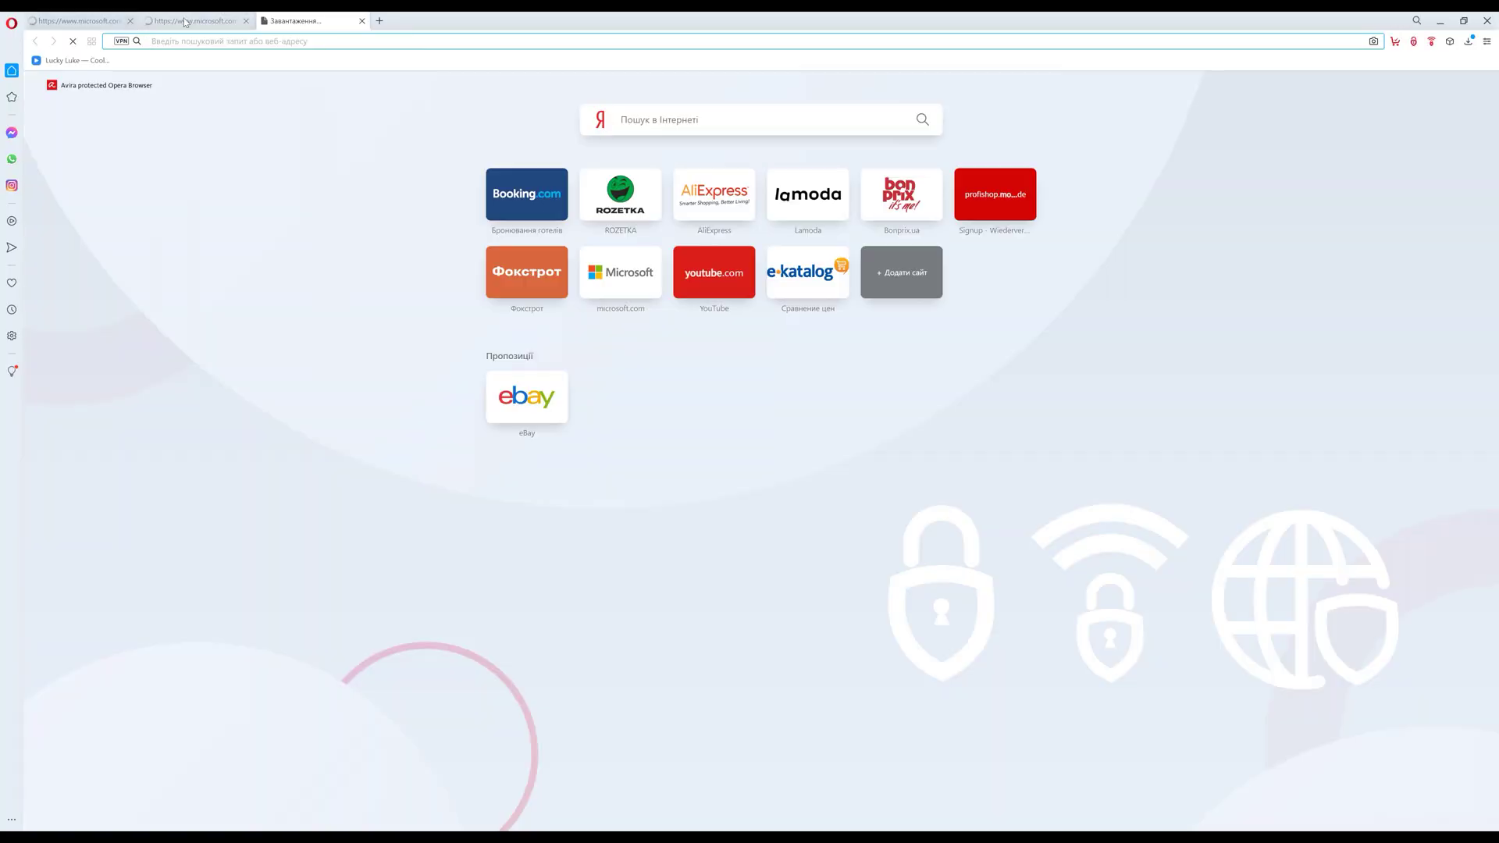
- Close the blank start tab and the Windows 11 tab, keeping only the Windows 10 download page open
click(88, 17)
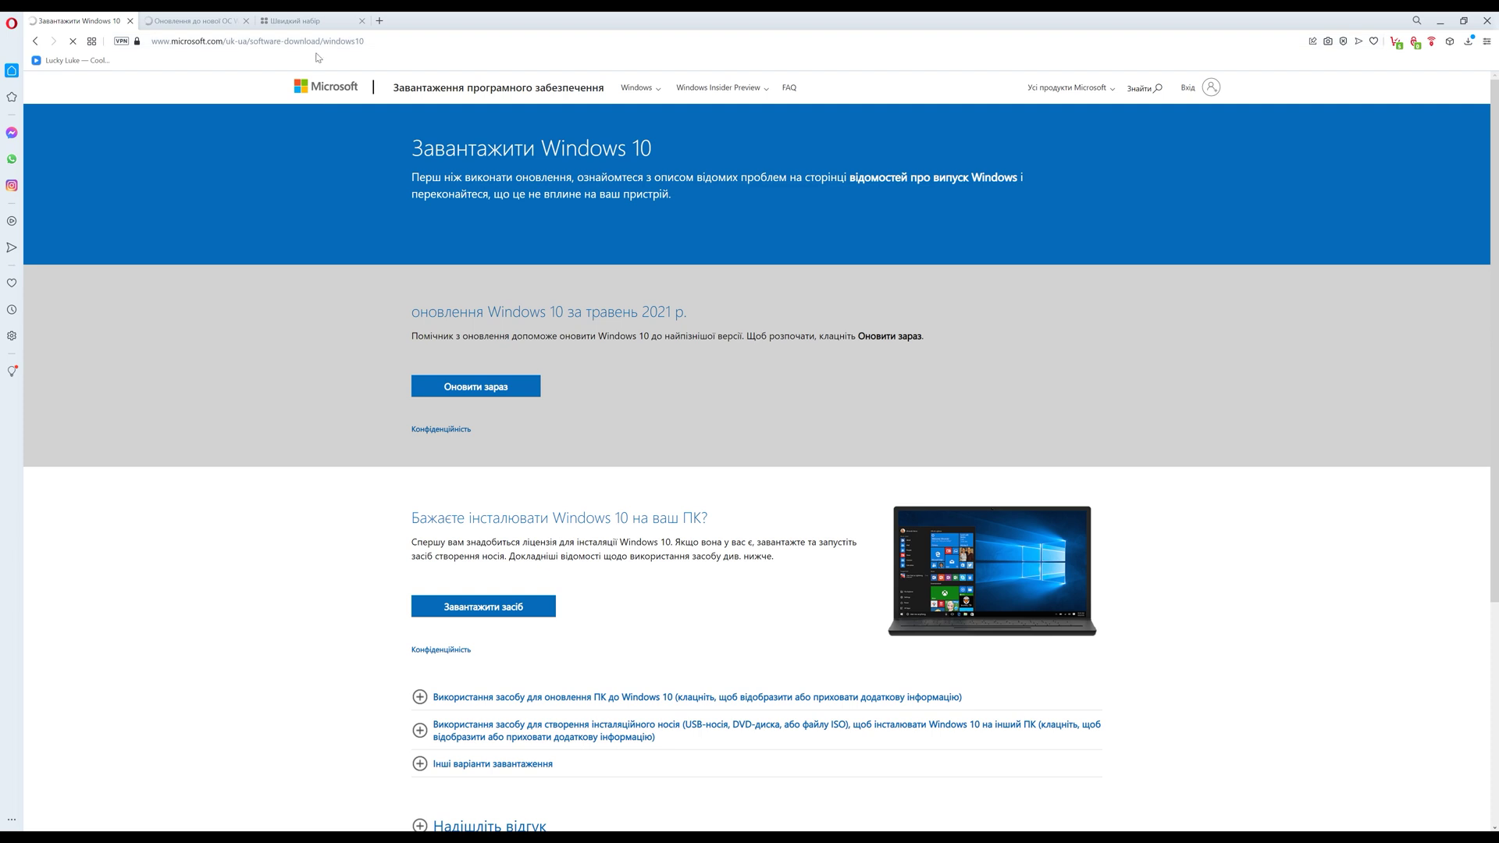
click(321, 25)
click(235, 20)
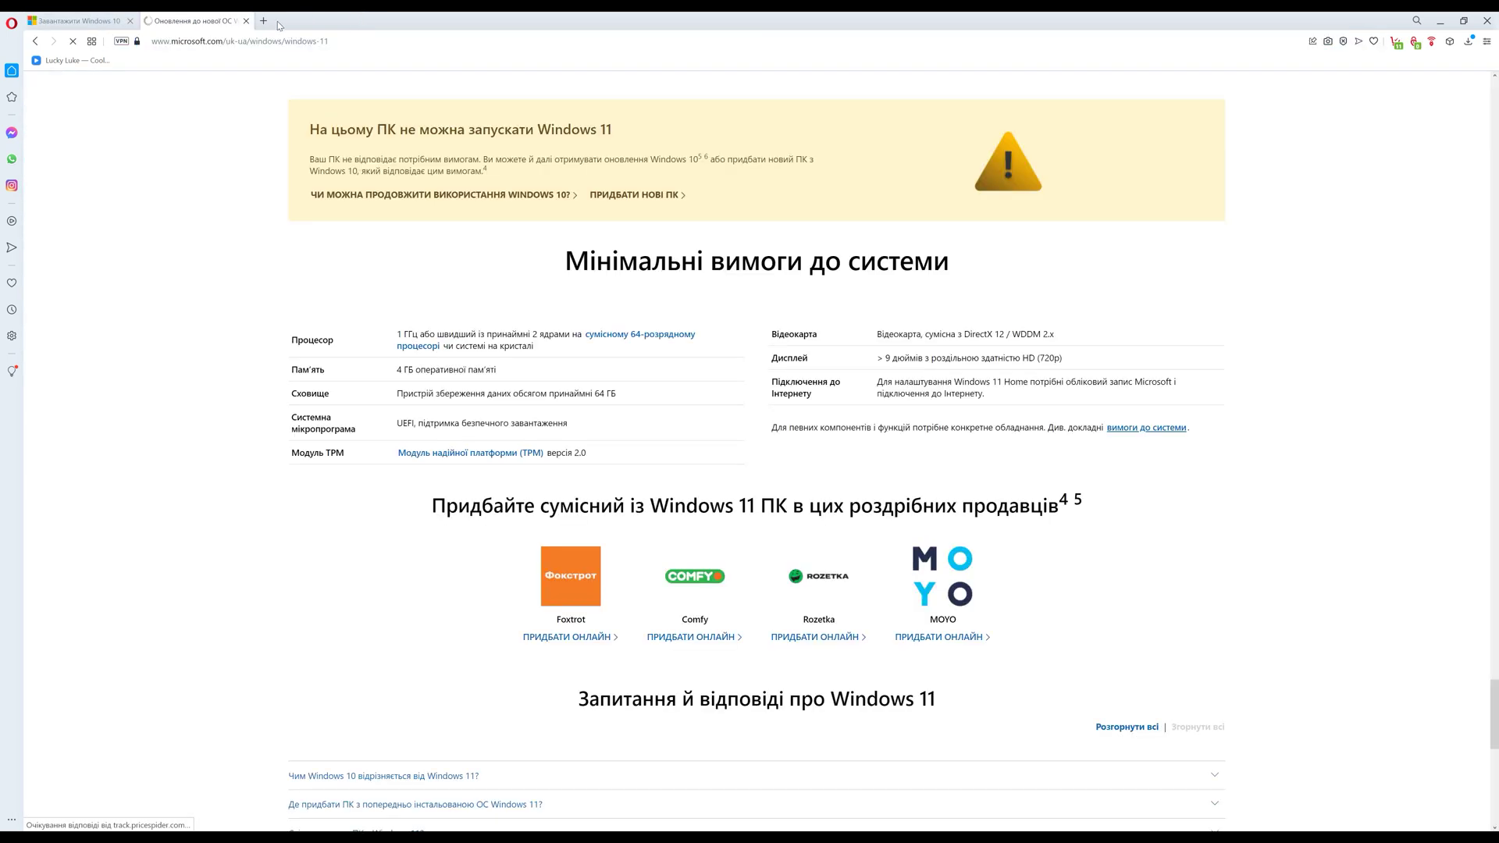
click(244, 20)
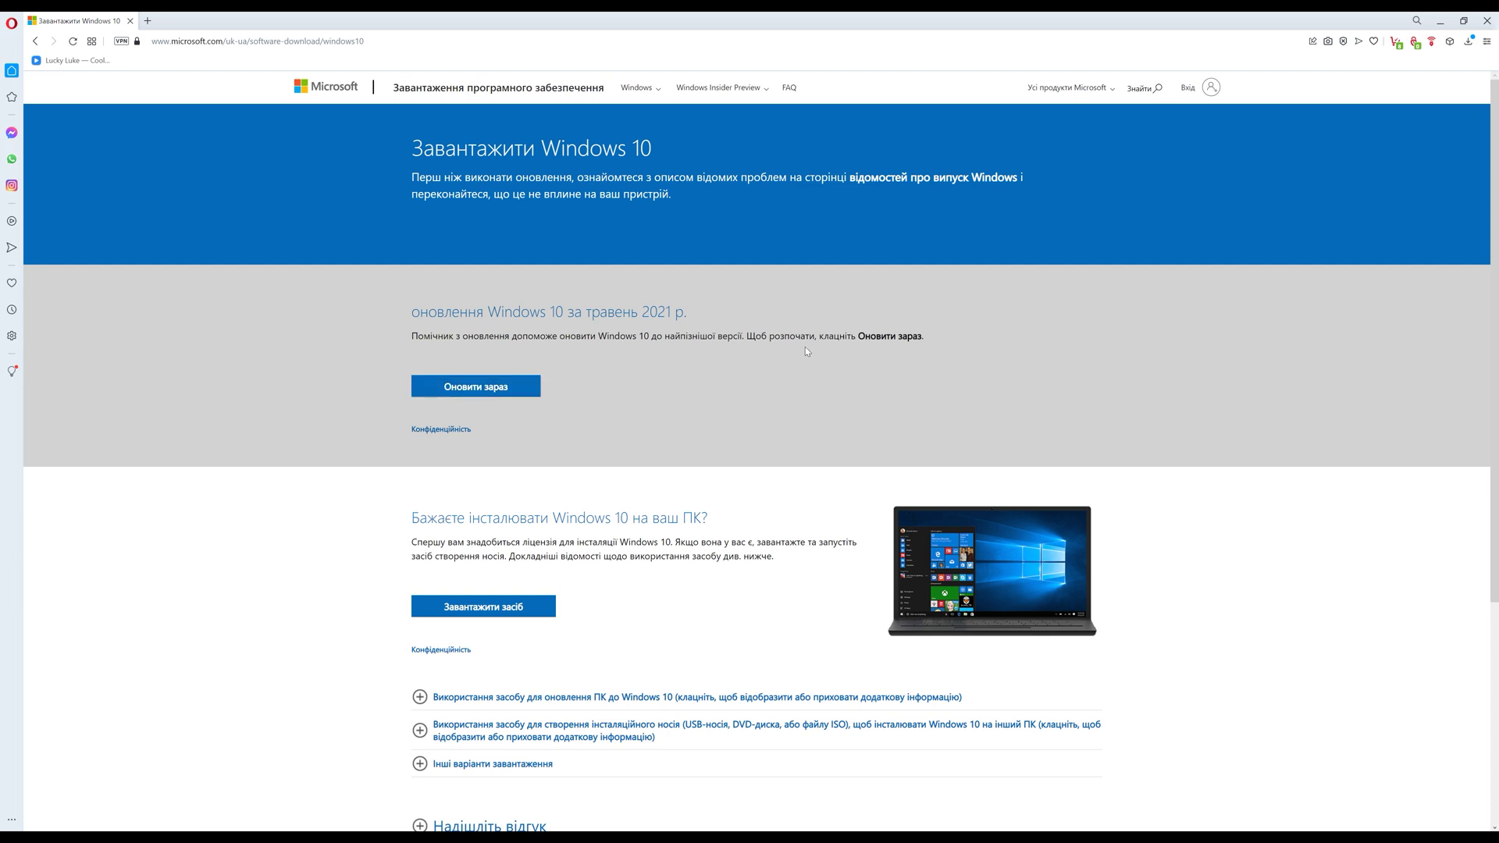
- Try to download MediaCreationTool21H1.exe from the Windows 10 download page, and minimize the browser
scroll(458, 405, down, 4)
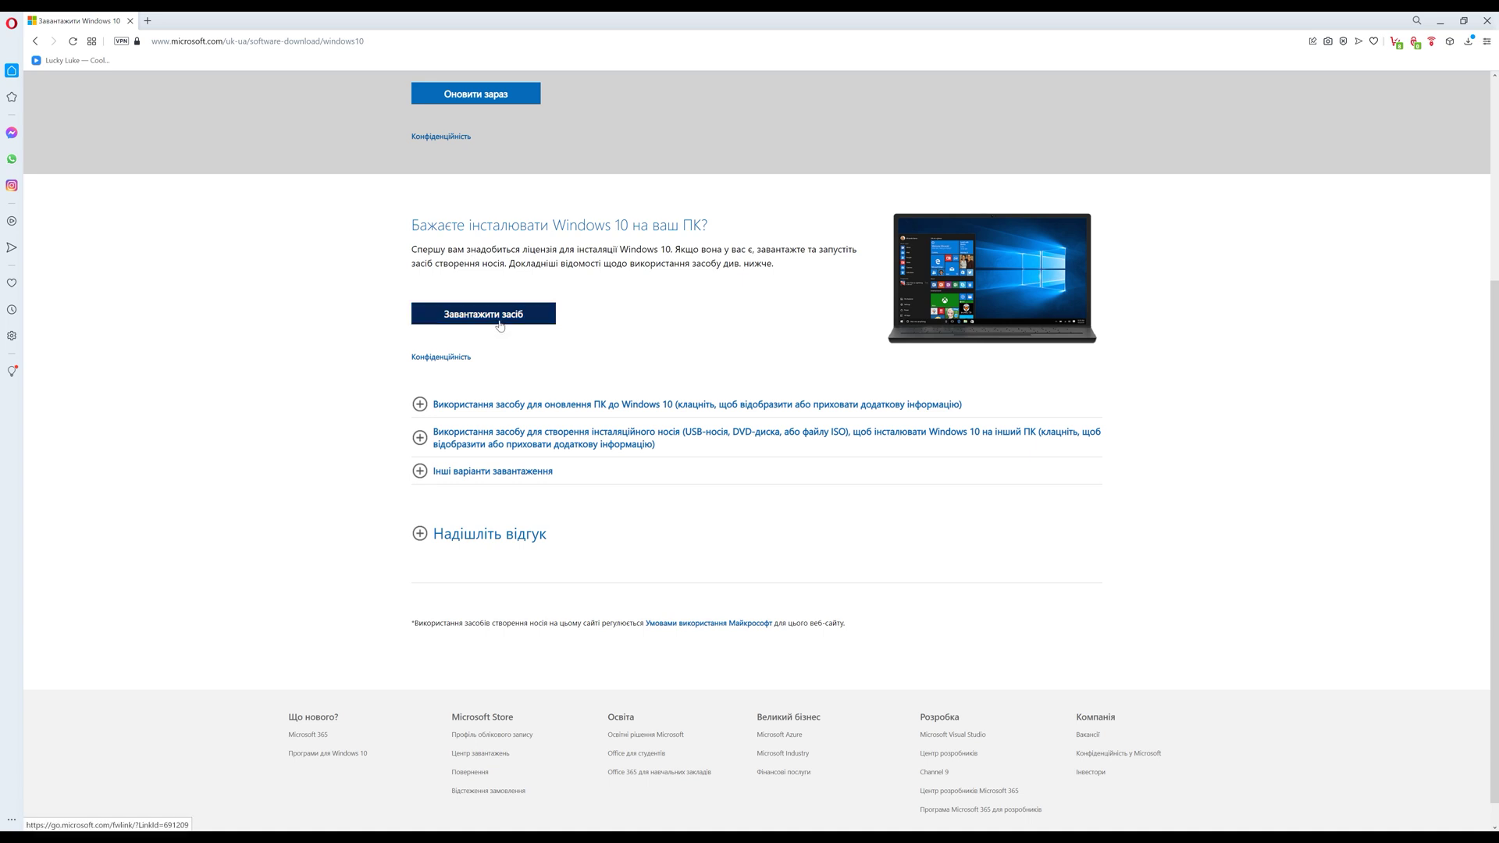
click(528, 307)
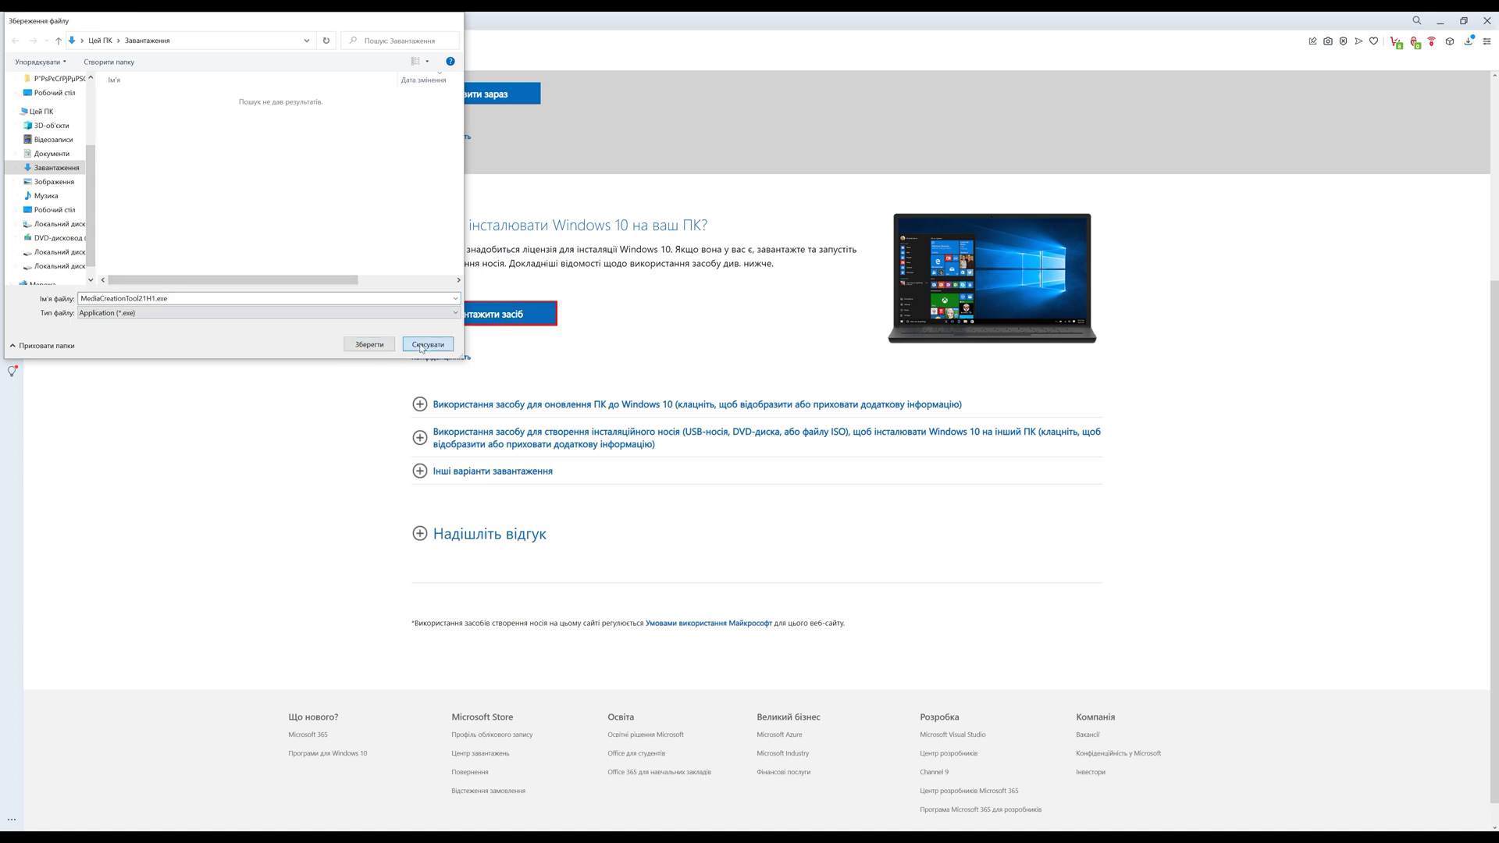
click(421, 347)
click(1443, 21)
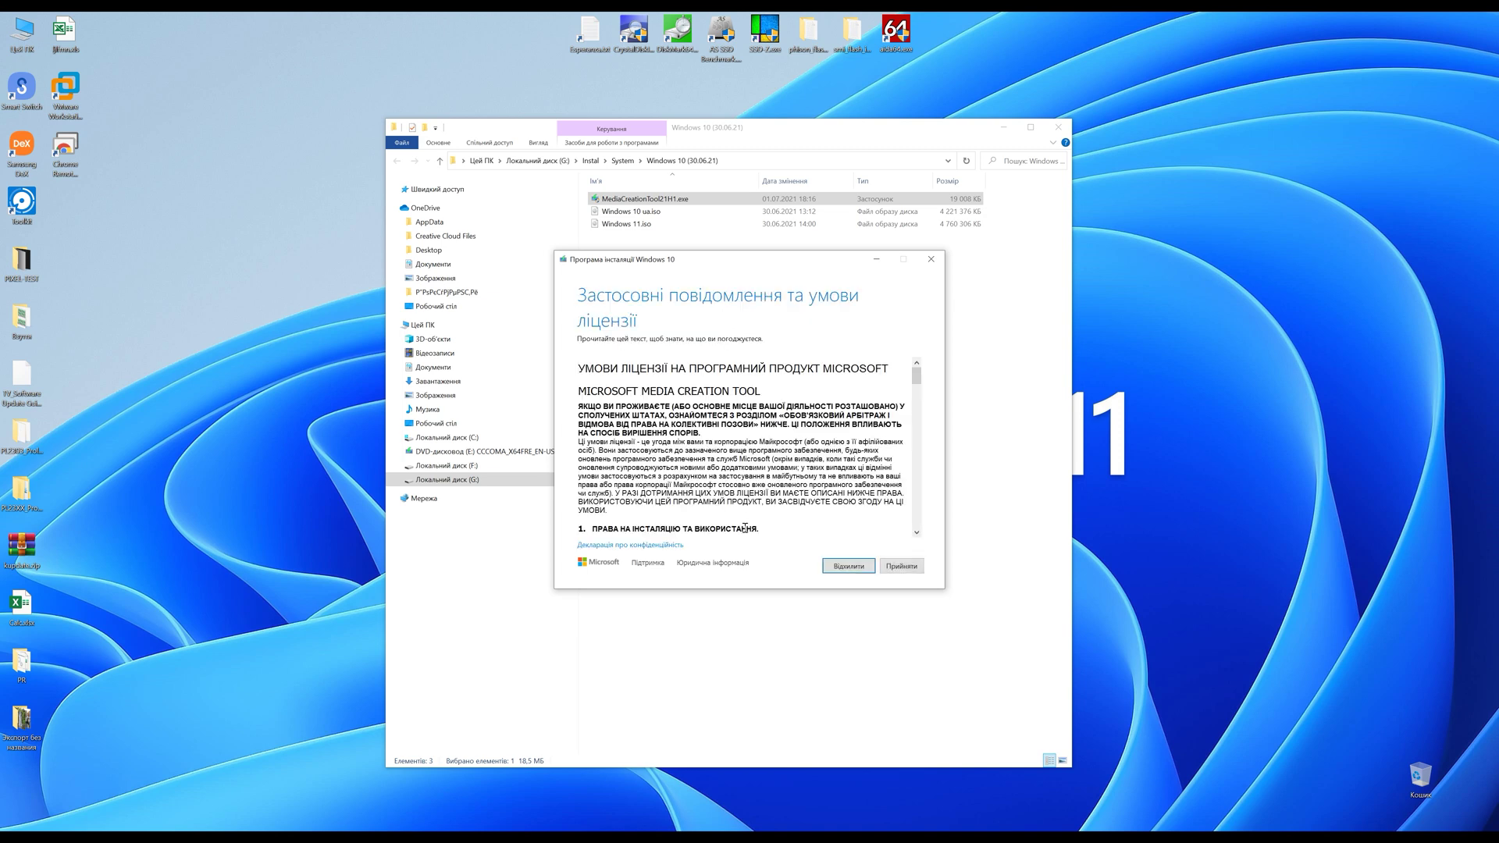
- Accept the Media Creation Tool licence terms and choose to create installation media for another PC
click(918, 571)
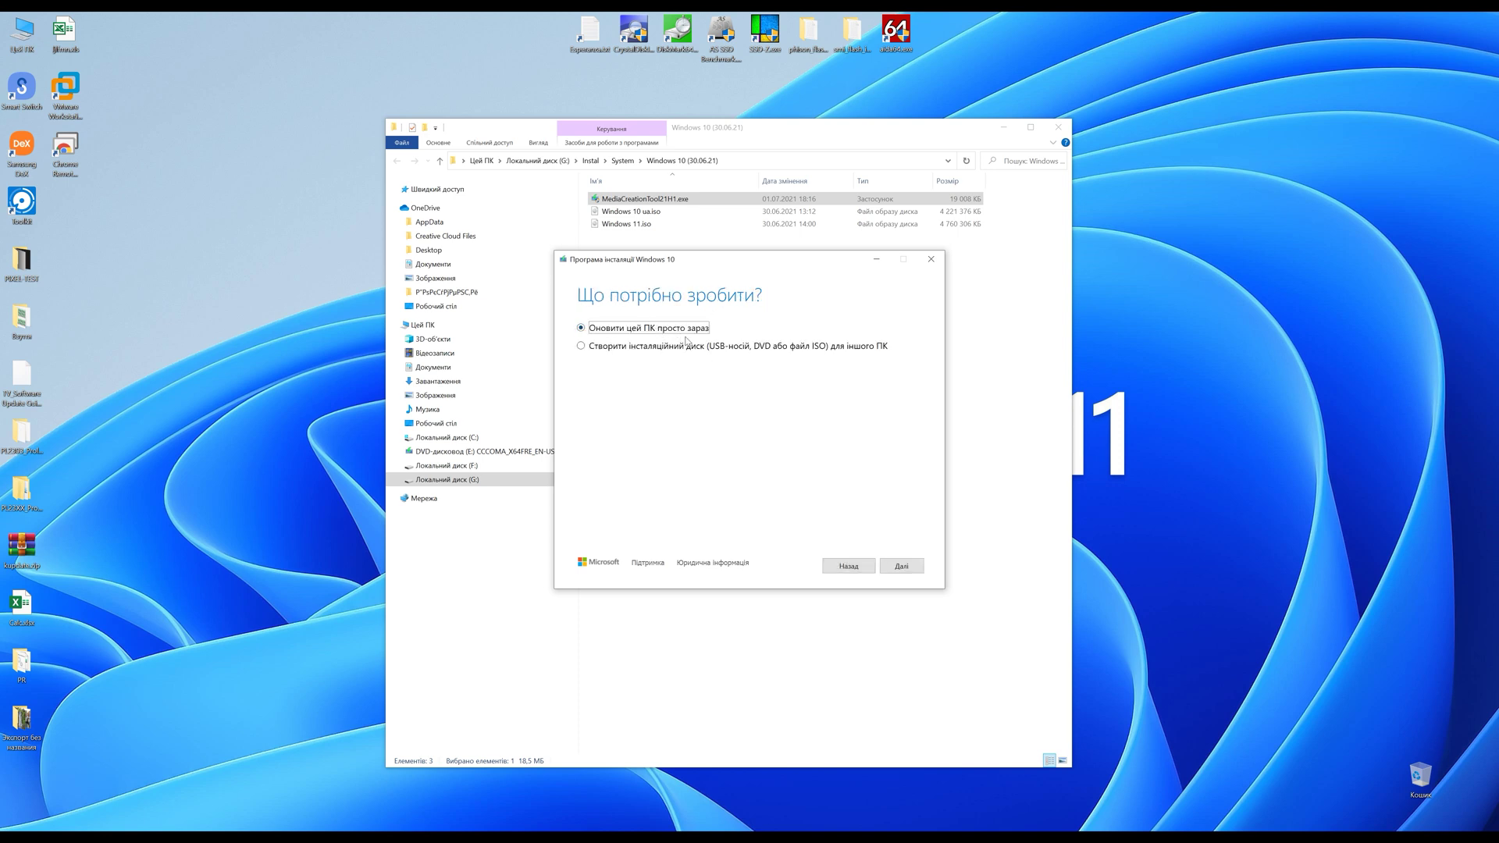
click(582, 348)
click(901, 566)
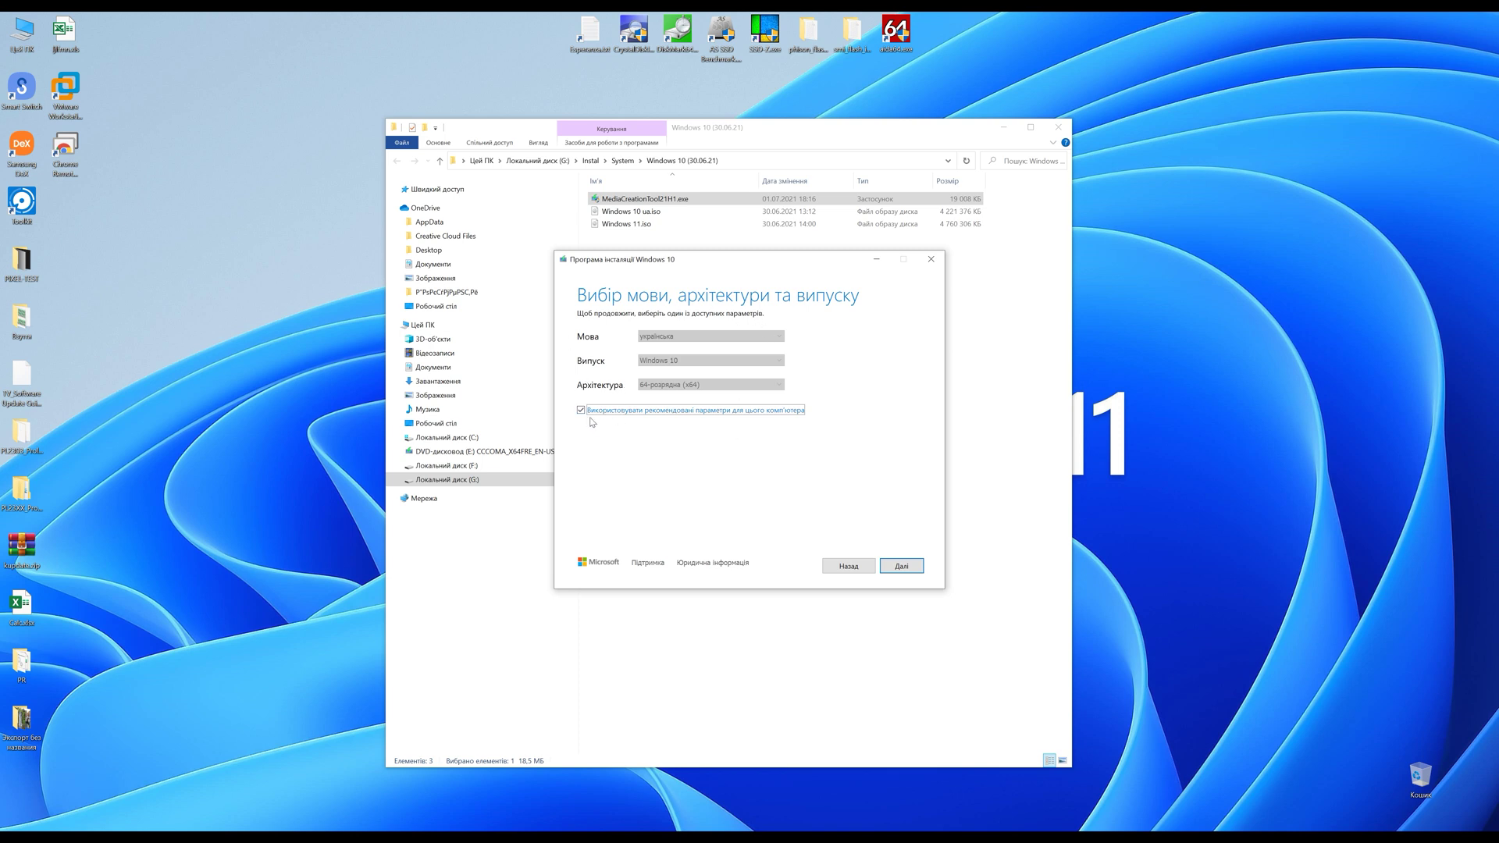
- Turn off the recommended options and set the language to English (United States), keeping the Windows 10 edition and 64-bit (x64) architecture
click(581, 411)
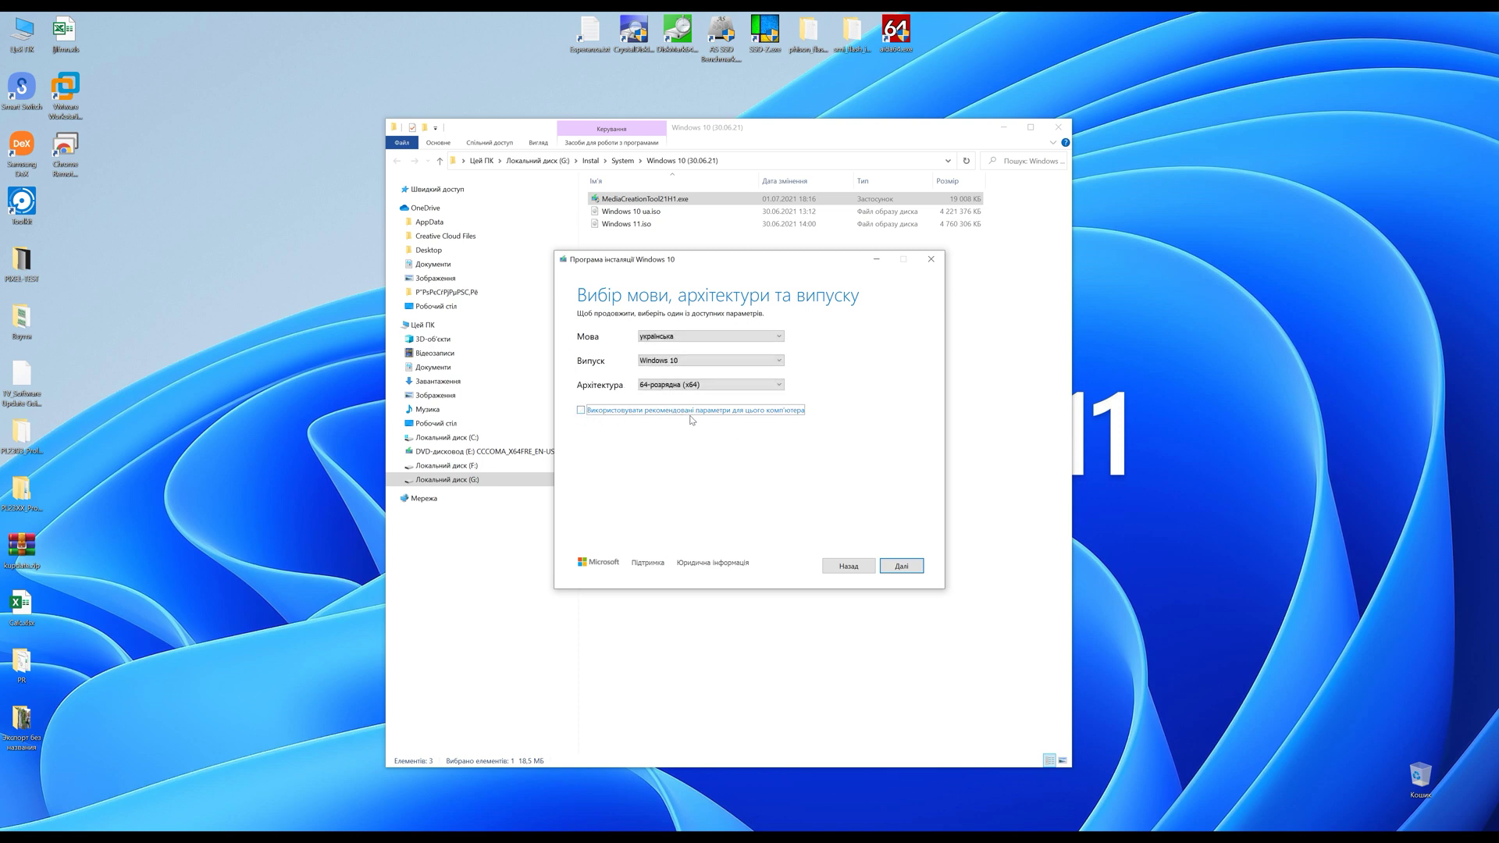
click(660, 338)
scroll(726, 390, up, 5)
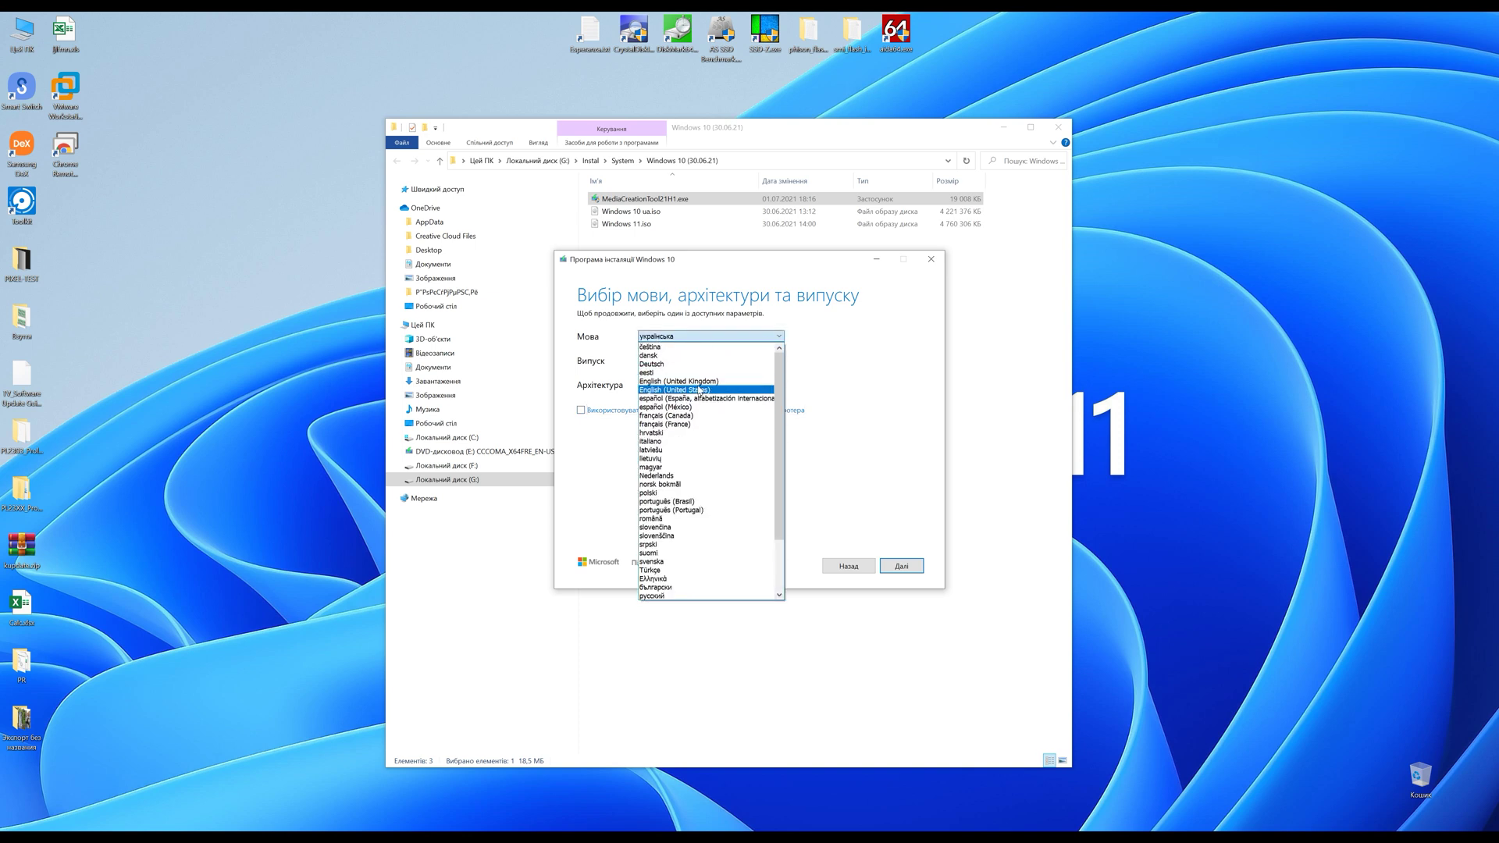
click(695, 389)
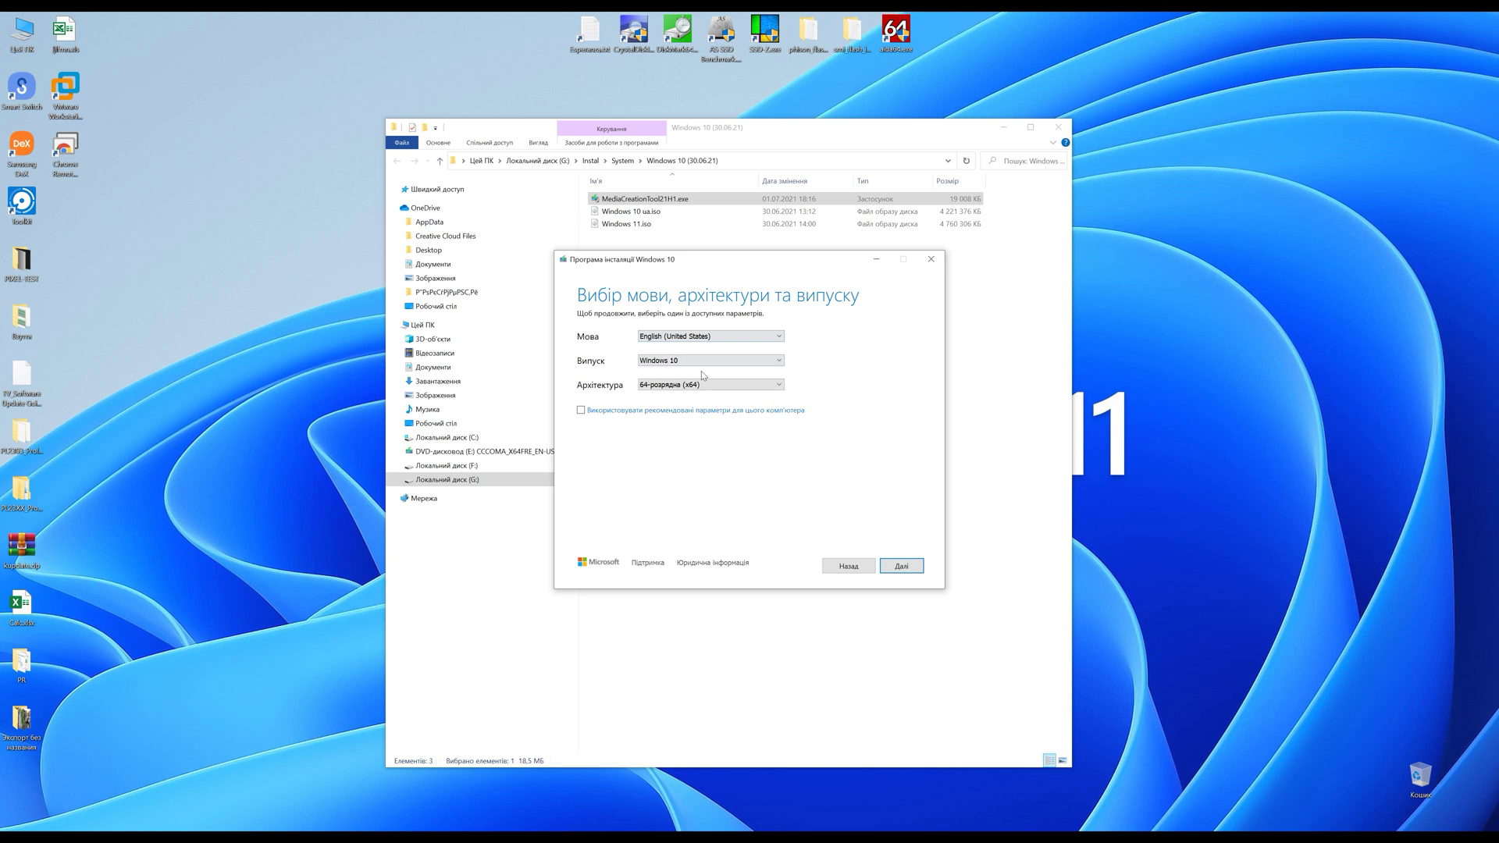
click(698, 366)
click(694, 374)
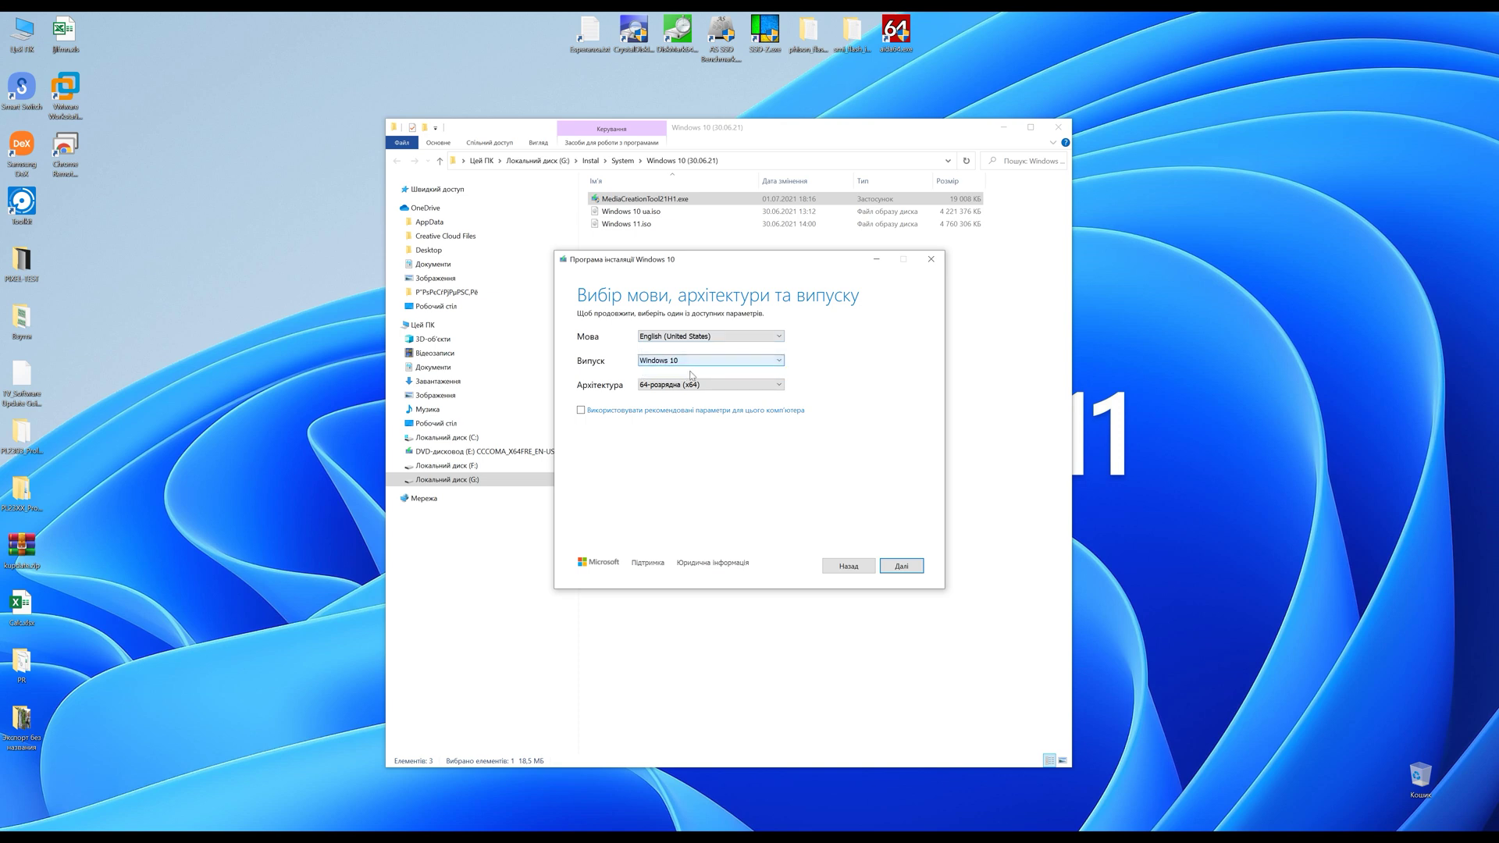
click(903, 568)
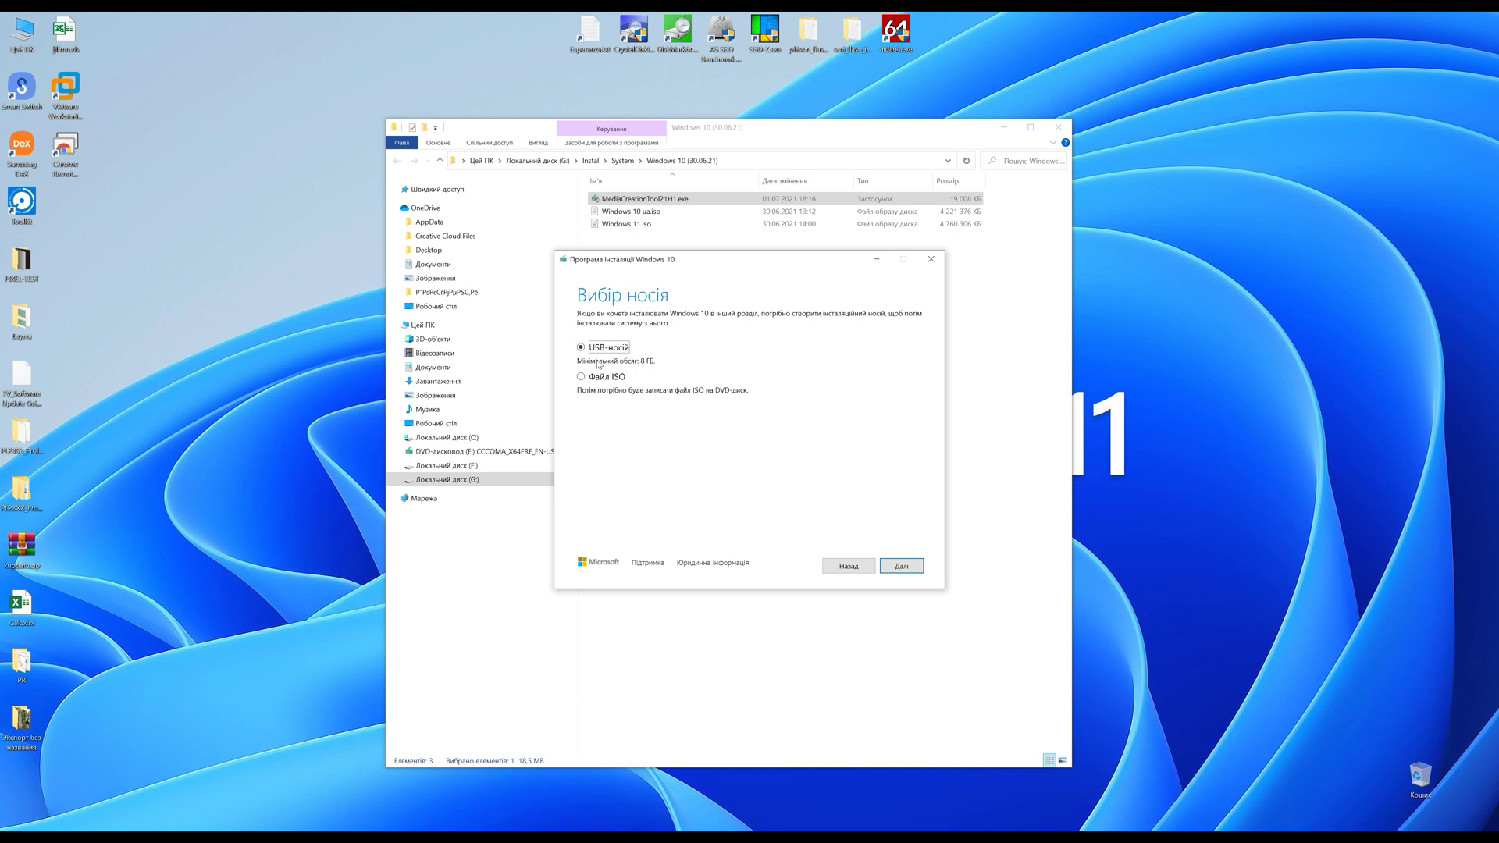
- Choose an ISO file as the media type and the Windows 10 (30.06.21) folder on drive G: as its save location
click(582, 378)
click(903, 564)
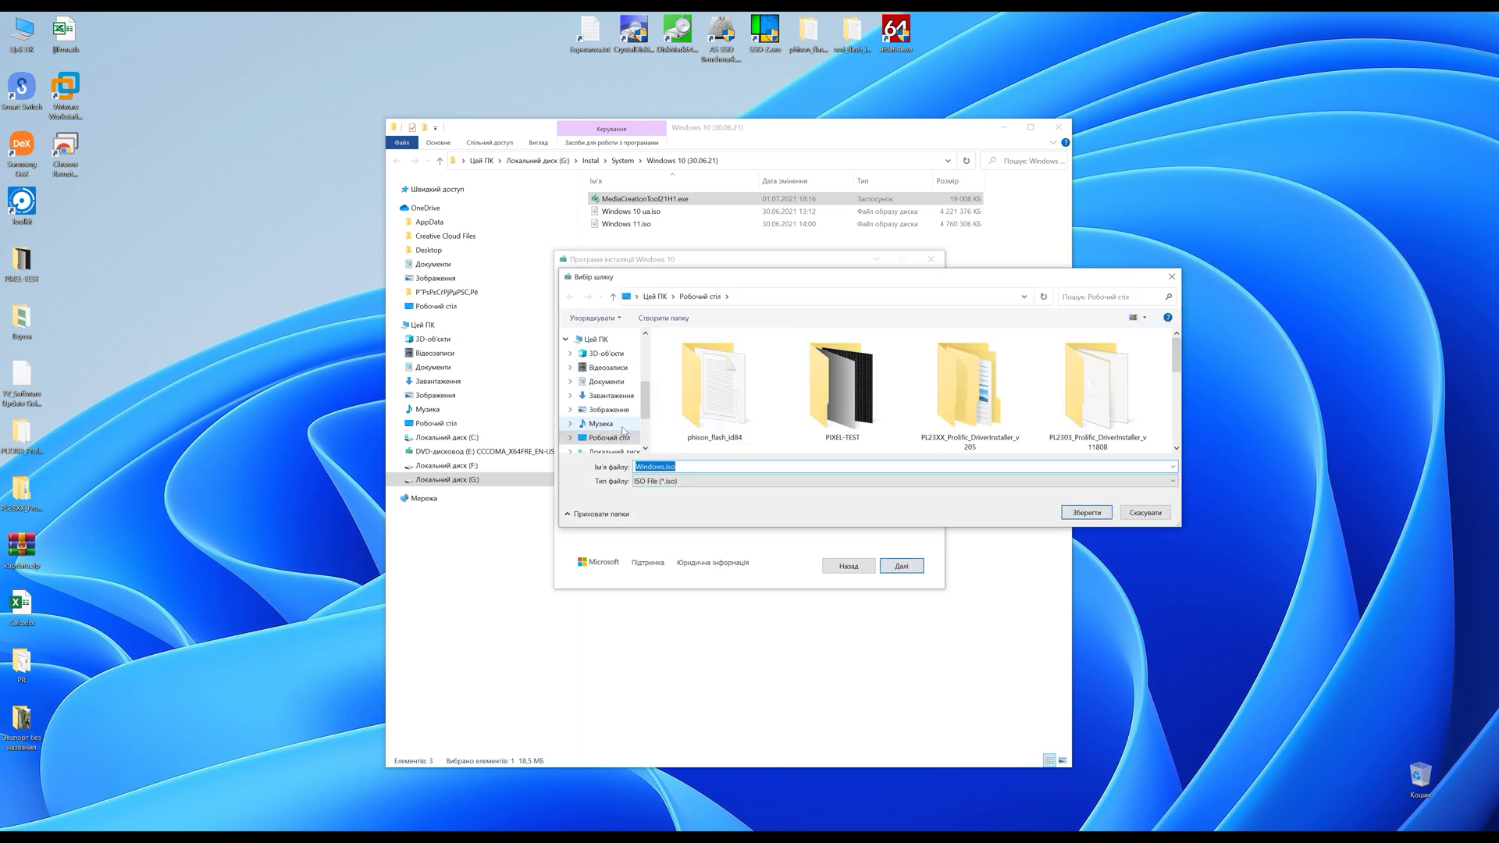
scroll(625, 431, down, 3)
click(615, 419)
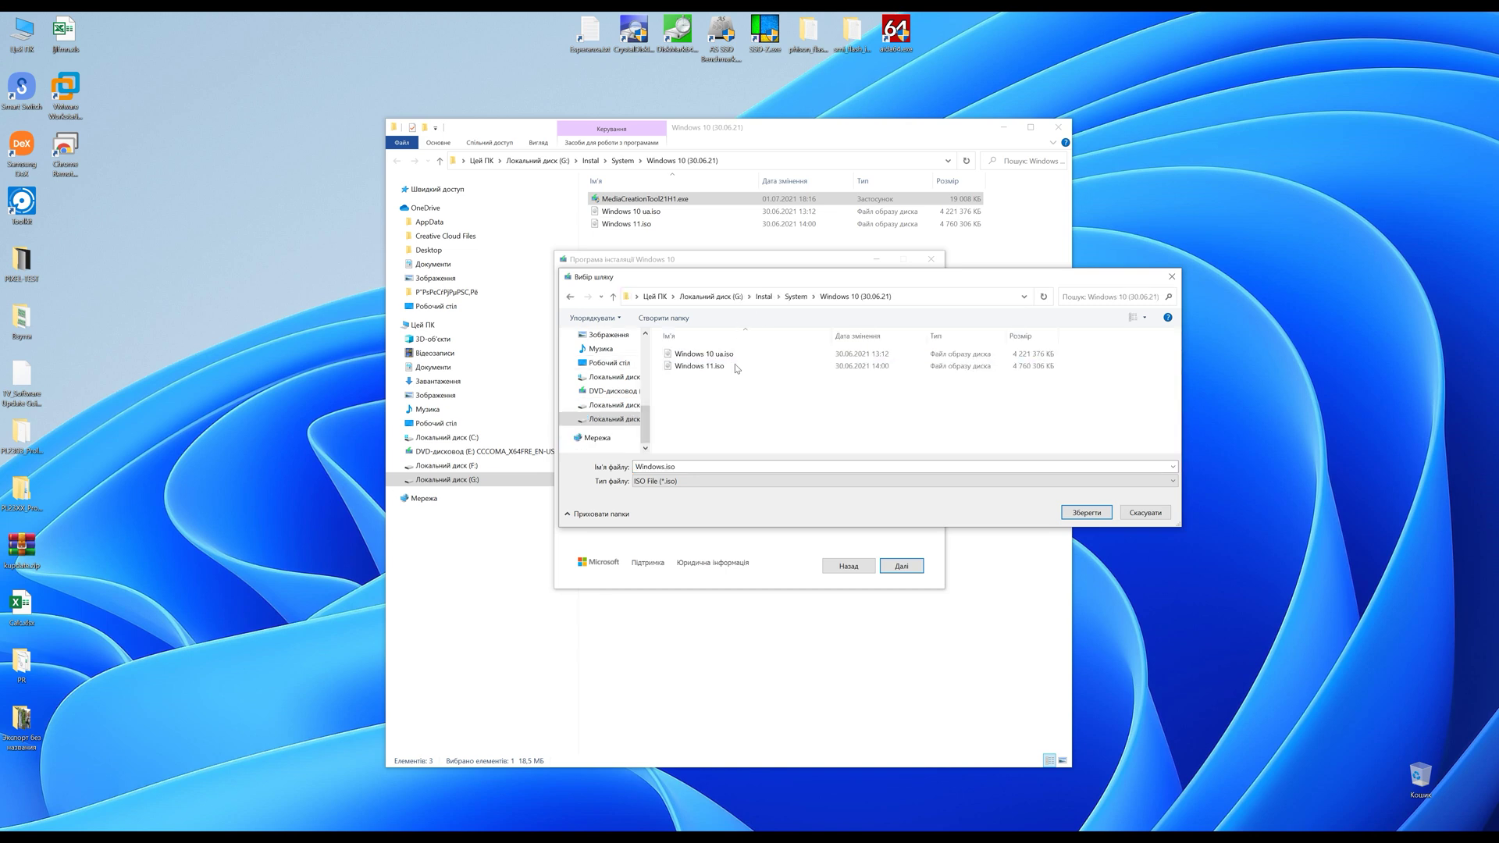
- Name the image file Windows eng.iso and save it
double_click(677, 467)
click(665, 467)
text(ym)
key(BackSpace)
key(BackSpace)
key(super+space)
text(eng)
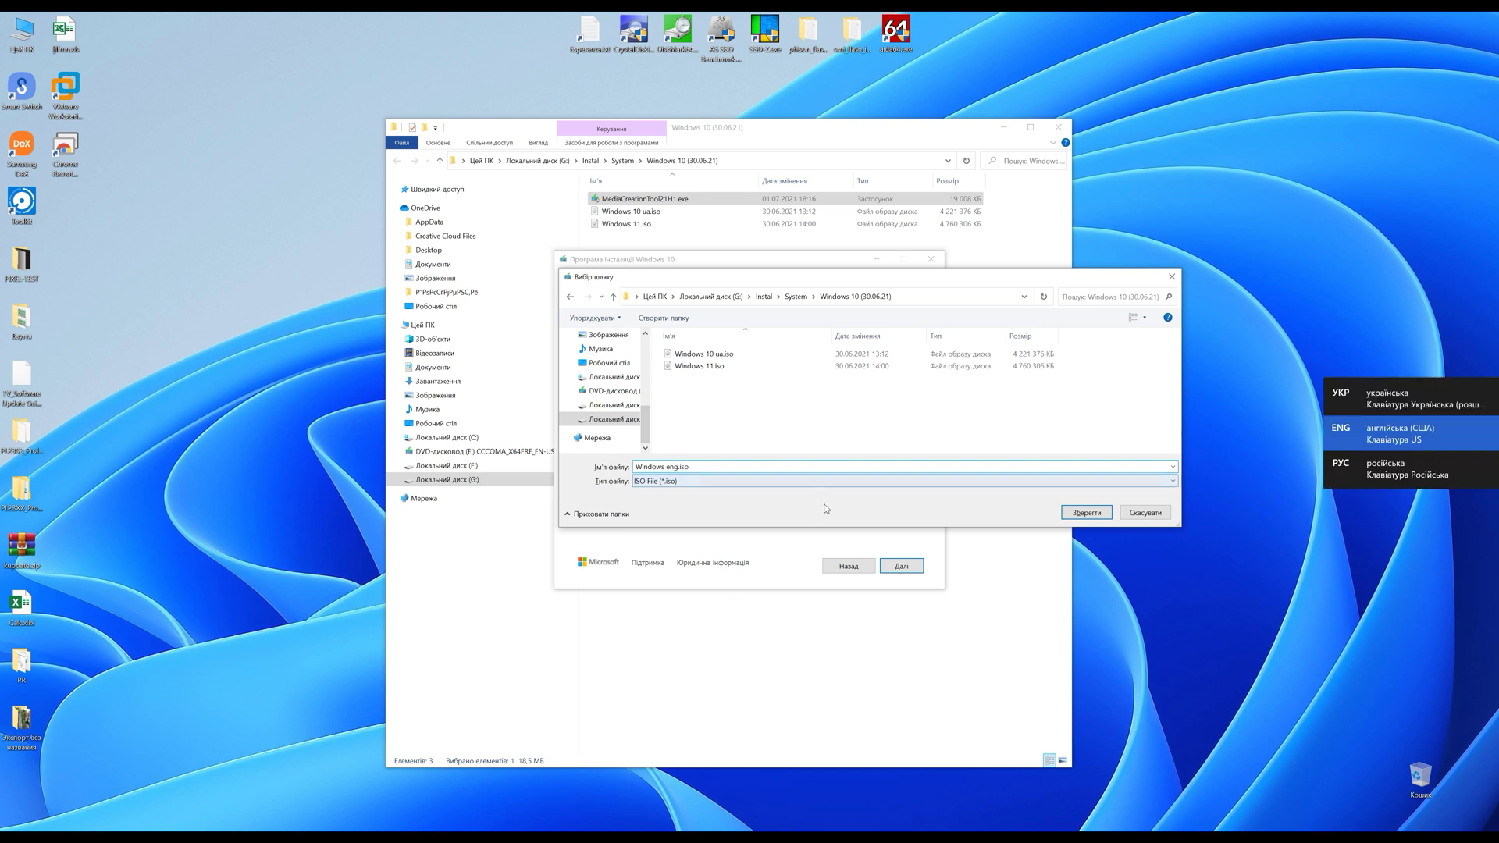
click(1089, 515)
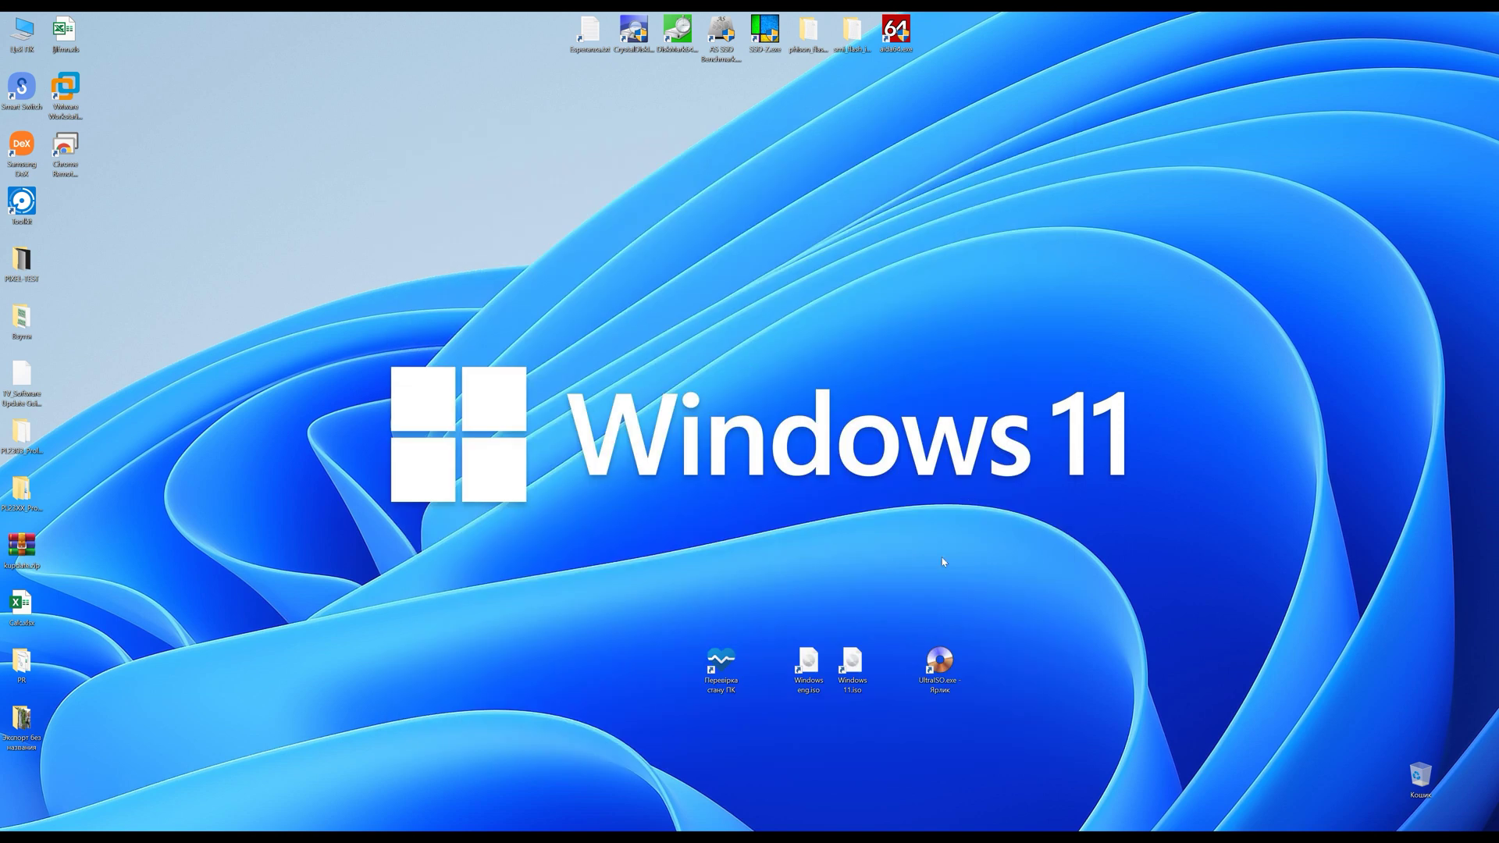
- Switch to UltraISO and load Windows 11.iso from the folder G:\Instal\System\Windows 10 (30.06.21)
double_click(939, 663)
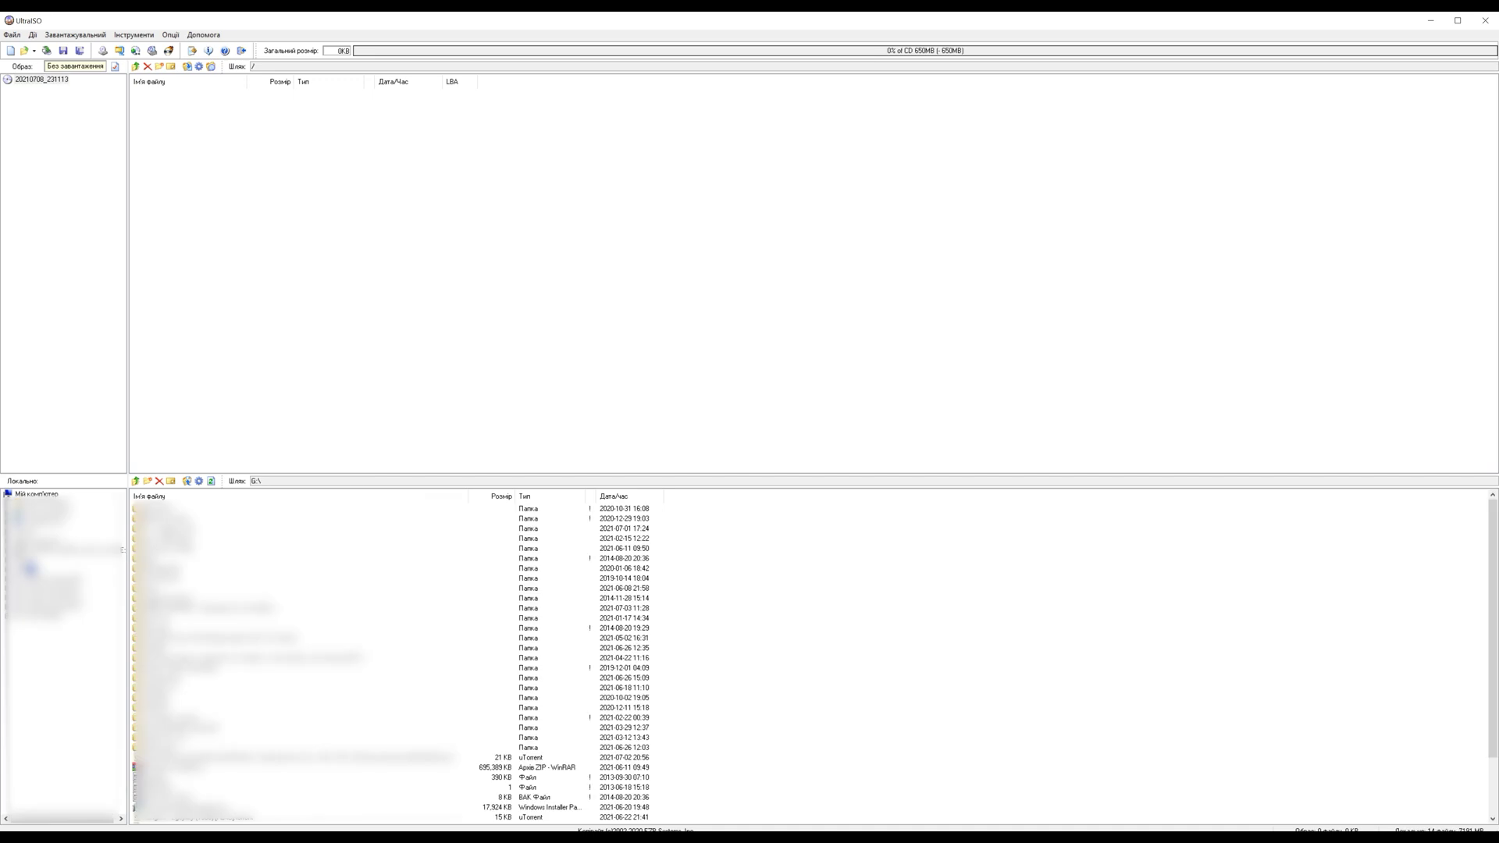
double_click(152, 578)
double_click(147, 549)
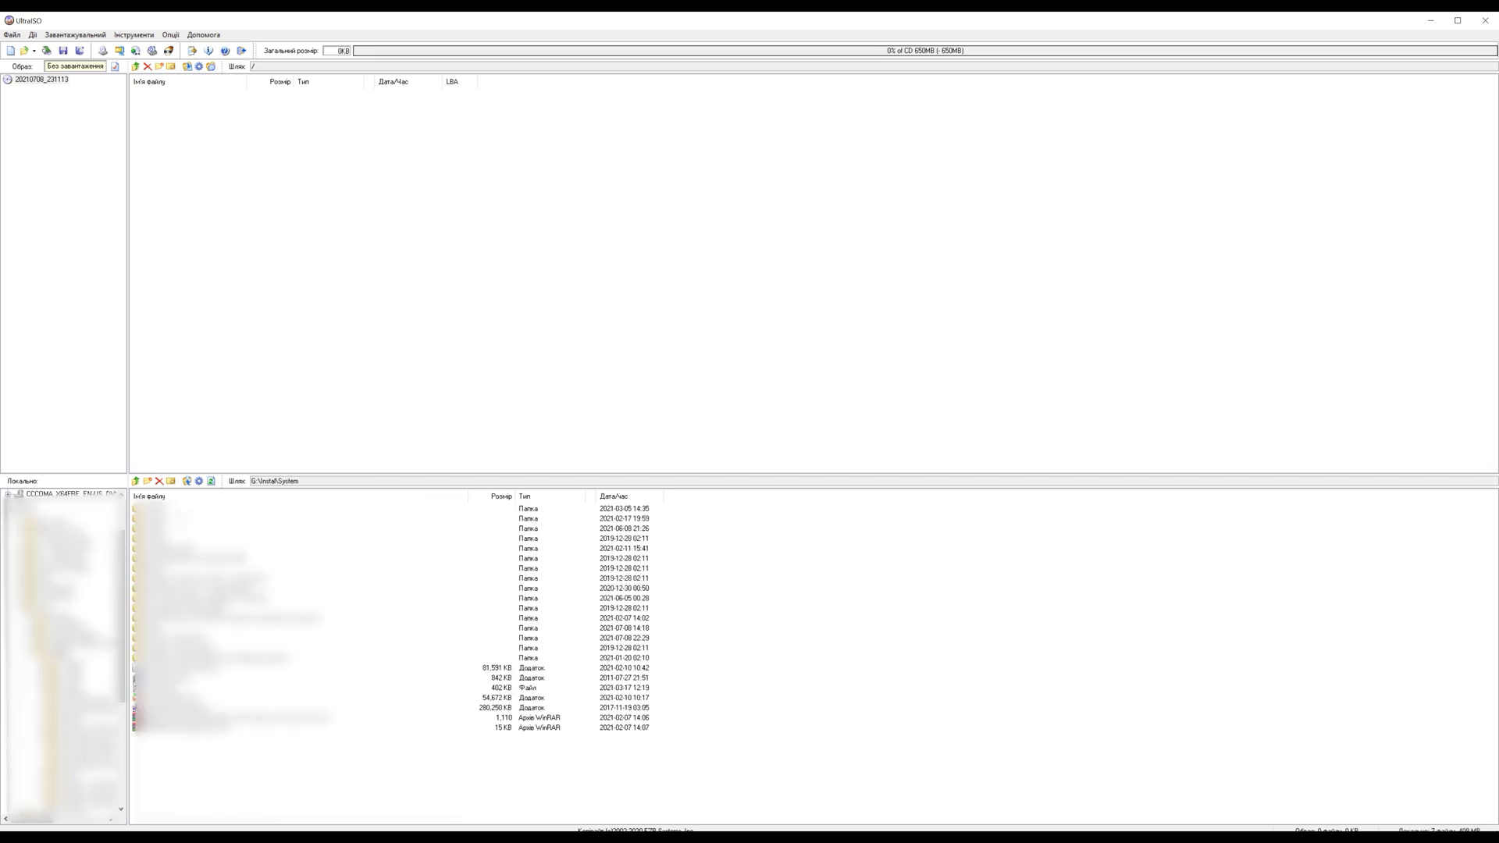
double_click(164, 638)
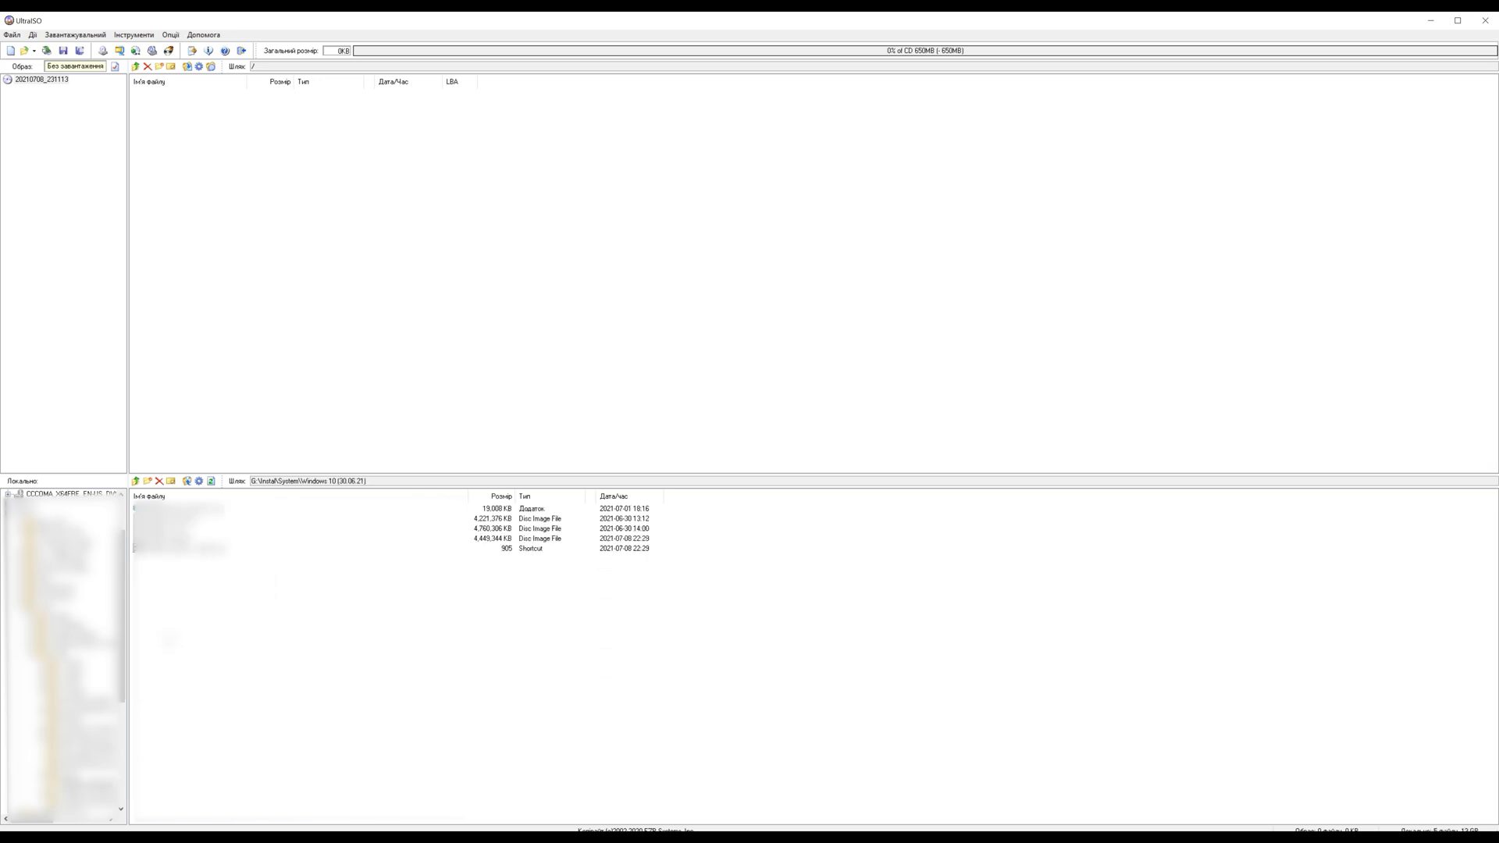
double_click(162, 529)
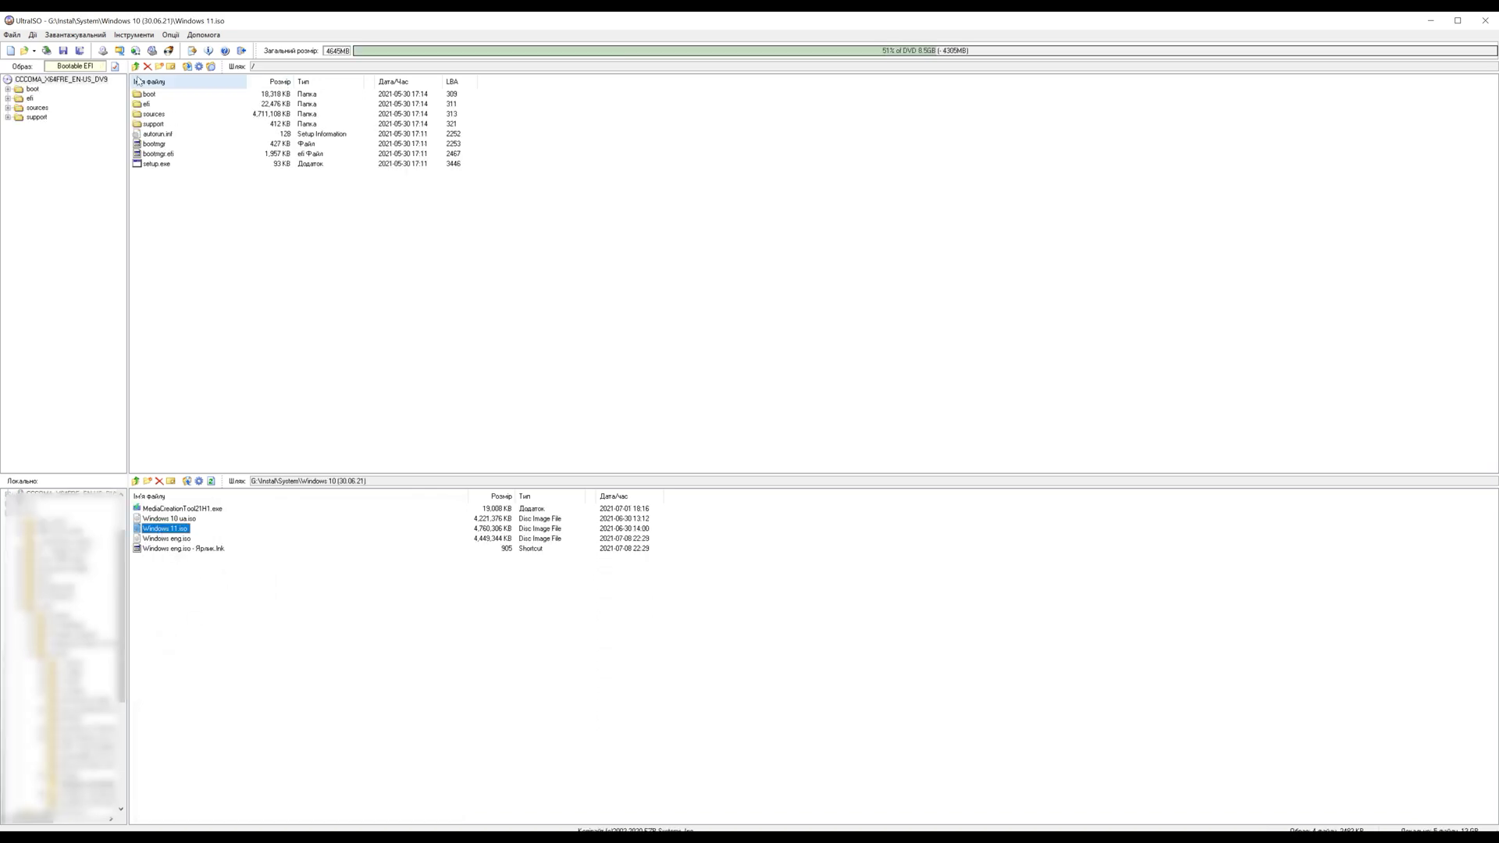
- Write the loaded Windows 11 disk image to the 30 GB USB drive M:
click(92, 36)
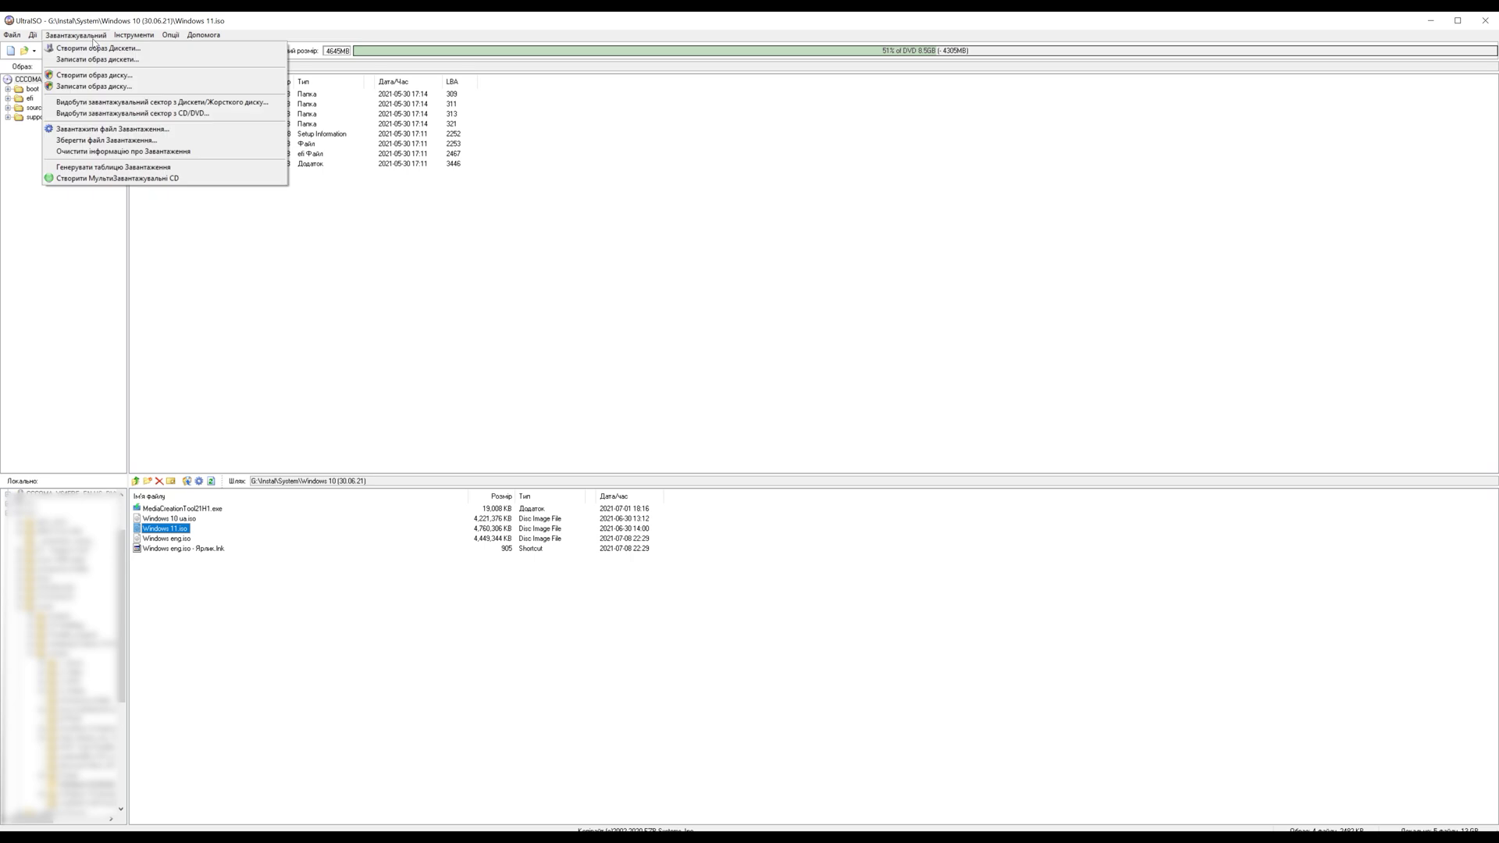
click(94, 86)
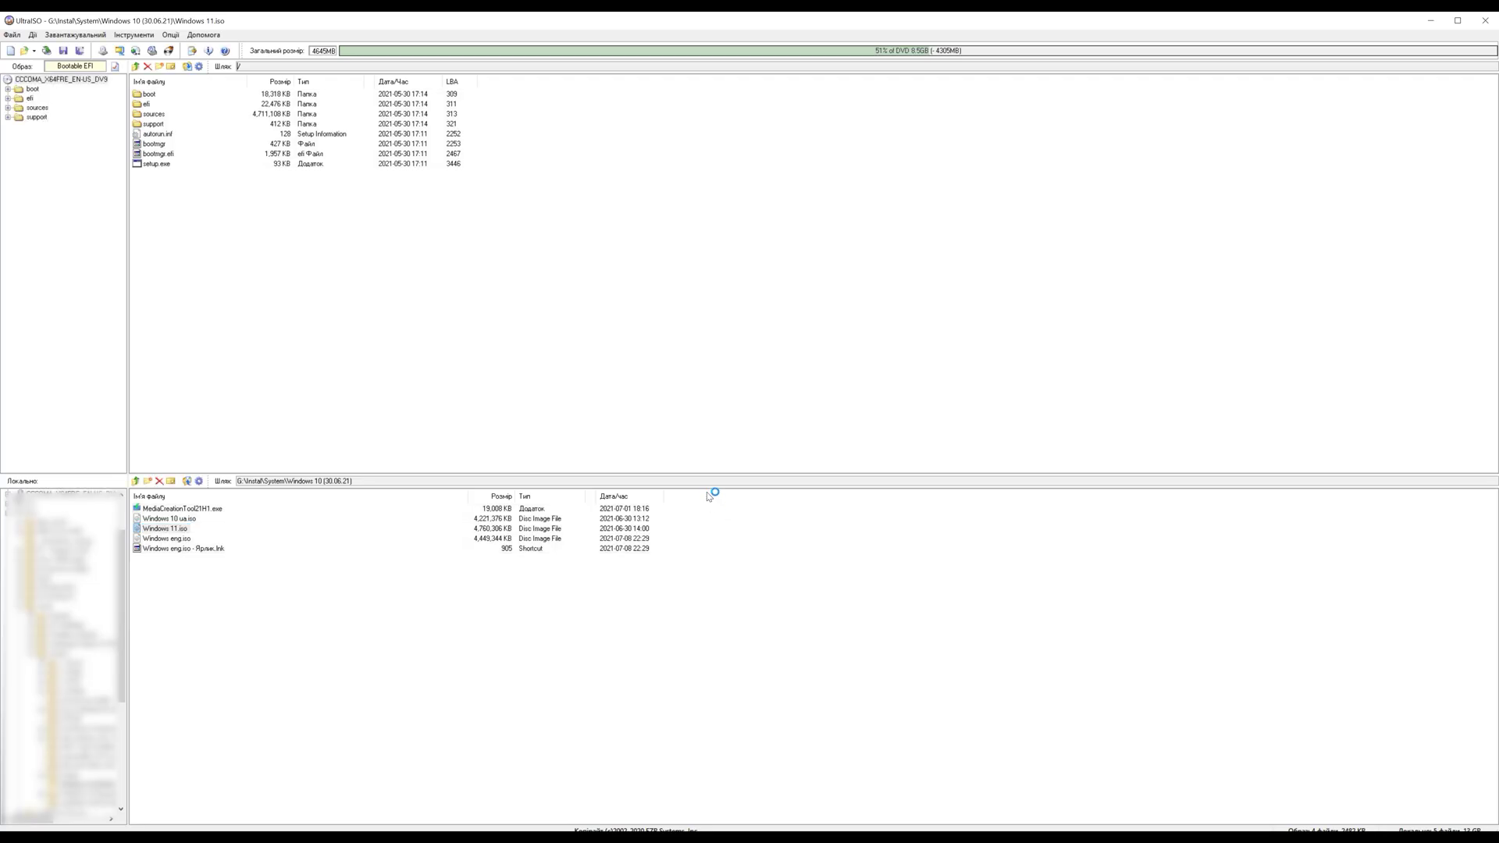
click(348, 283)
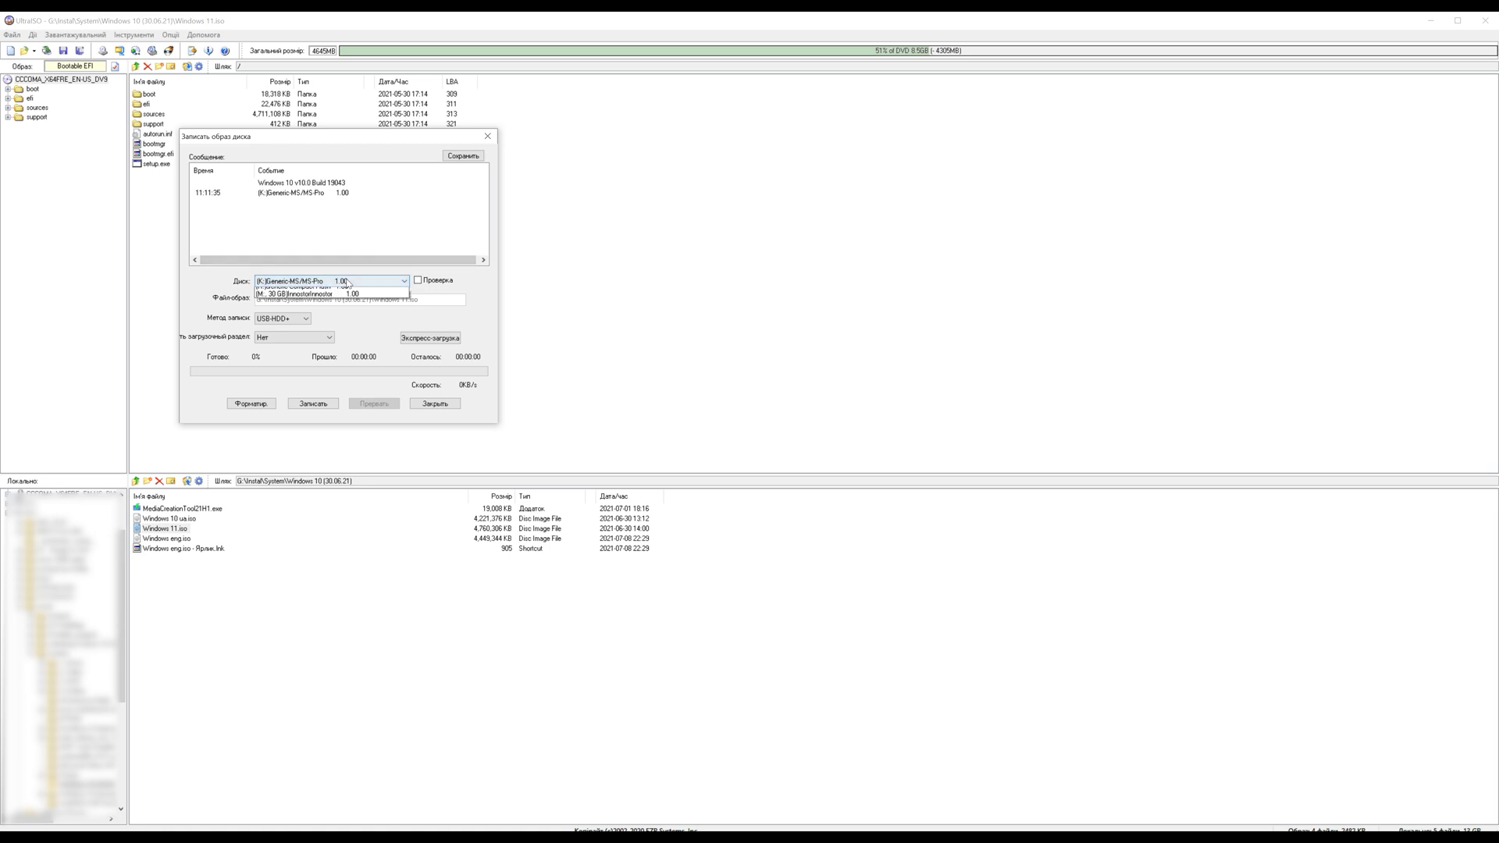
click(330, 320)
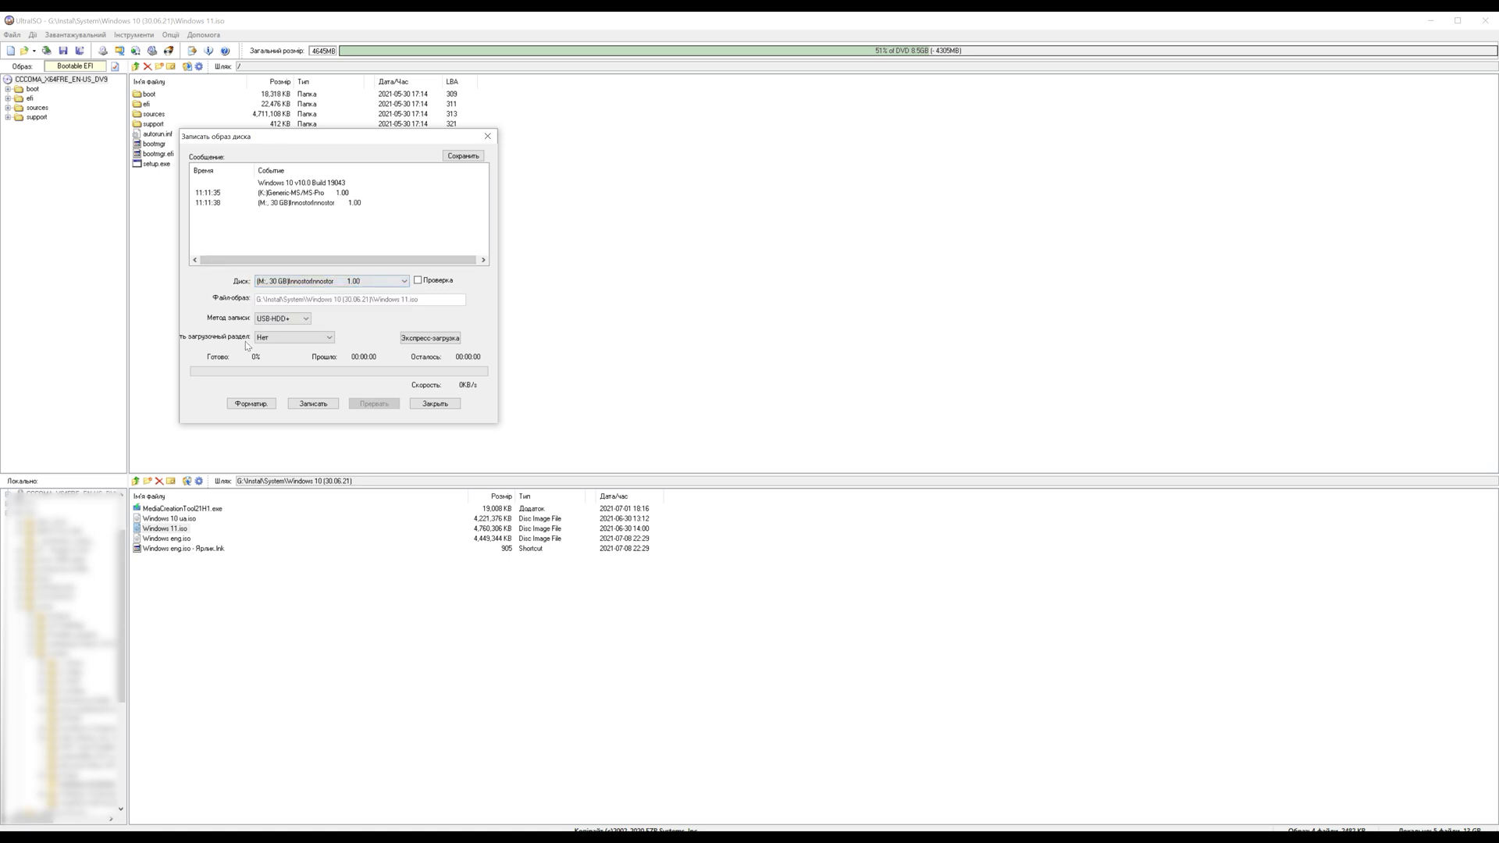
click(313, 403)
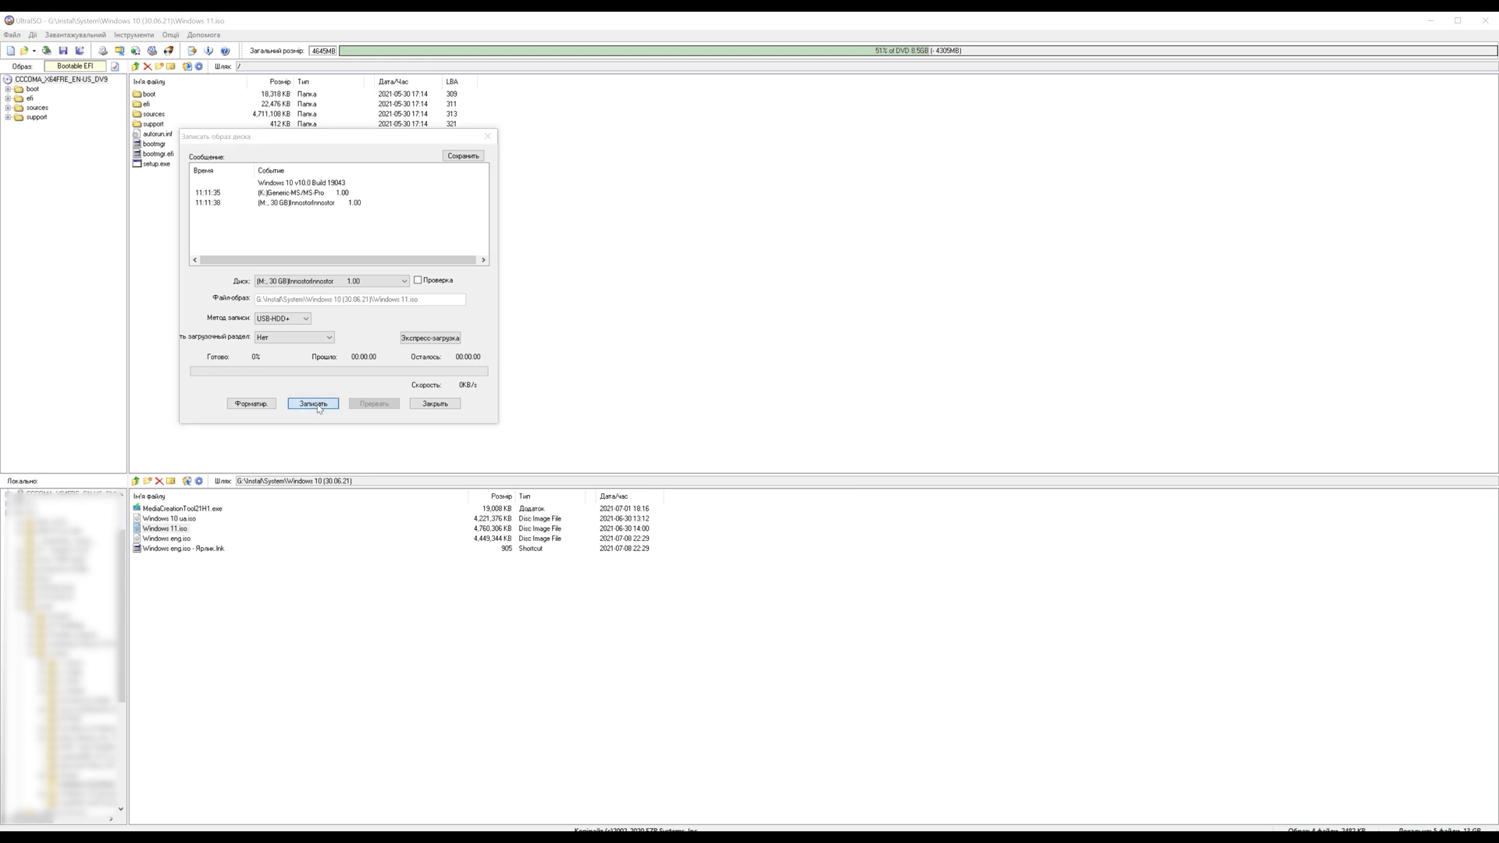
click(773, 471)
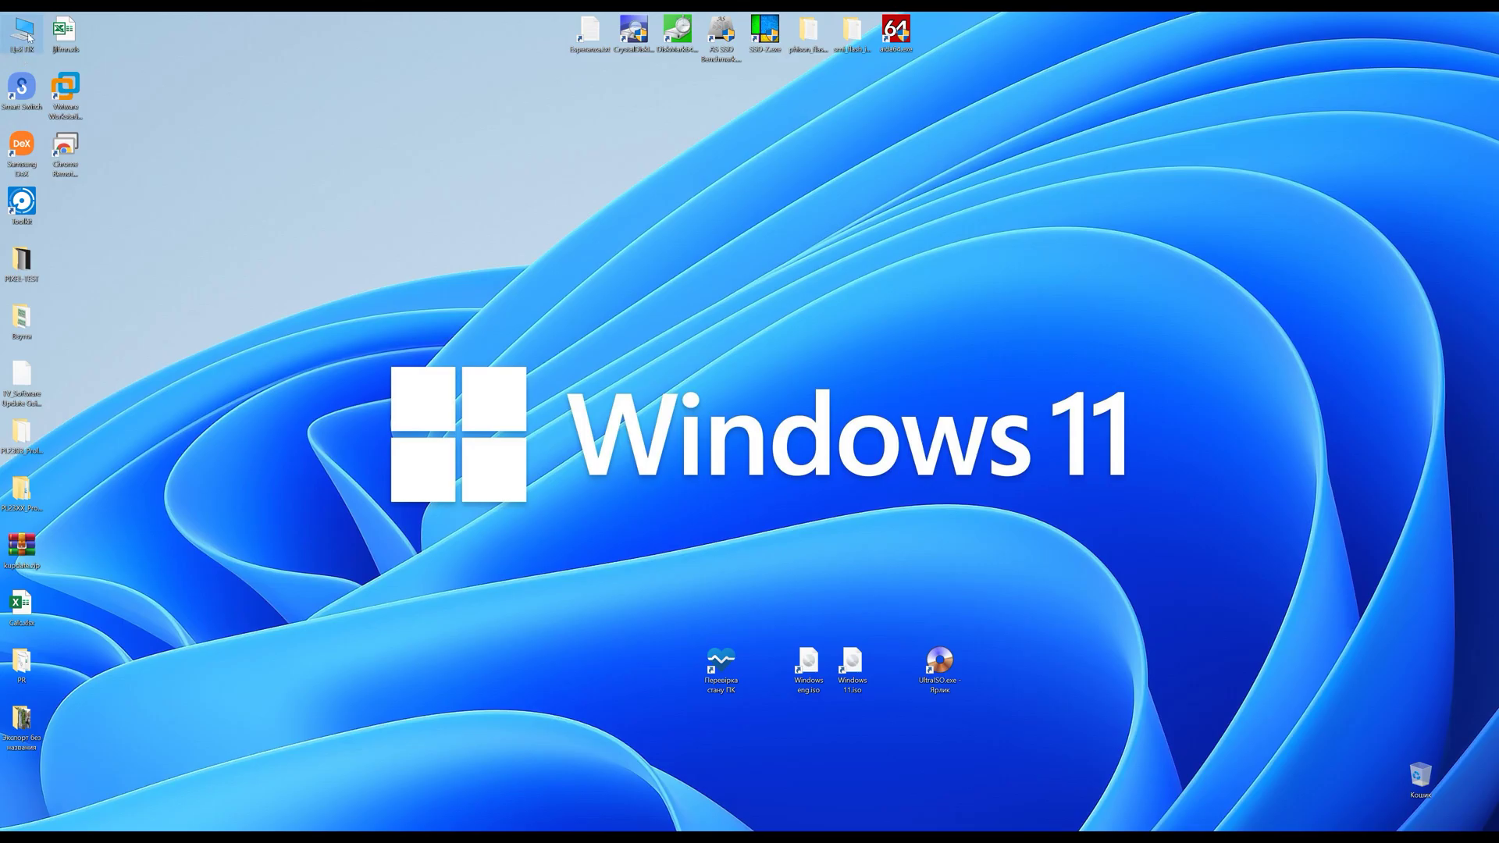
- Open the sources folder on the CCCOMA_X64F (M:) USB drive in File Explorer
double_click(24, 33)
click(1092, 356)
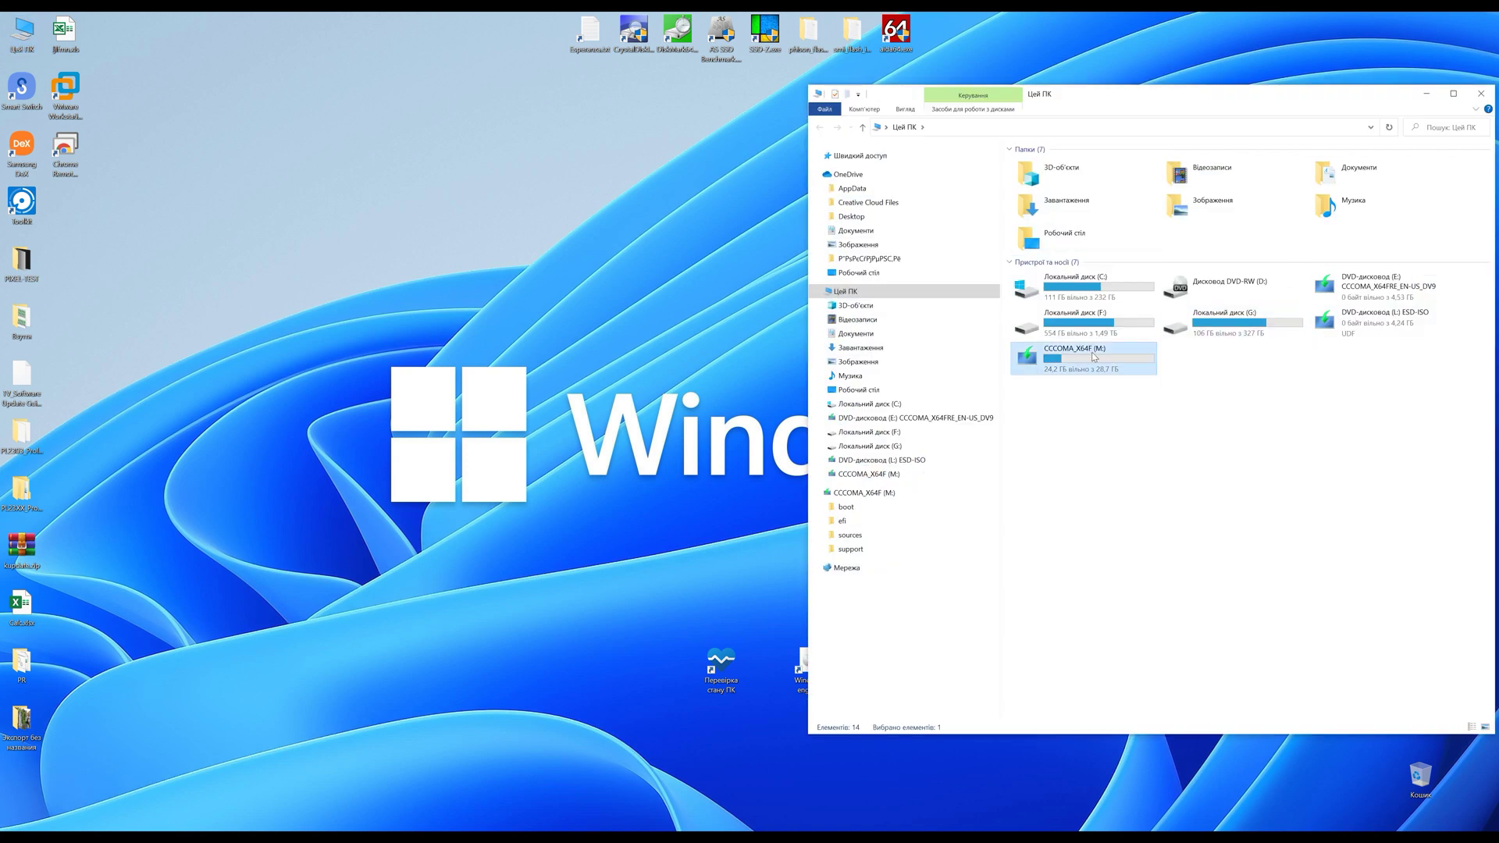
double_click(1092, 356)
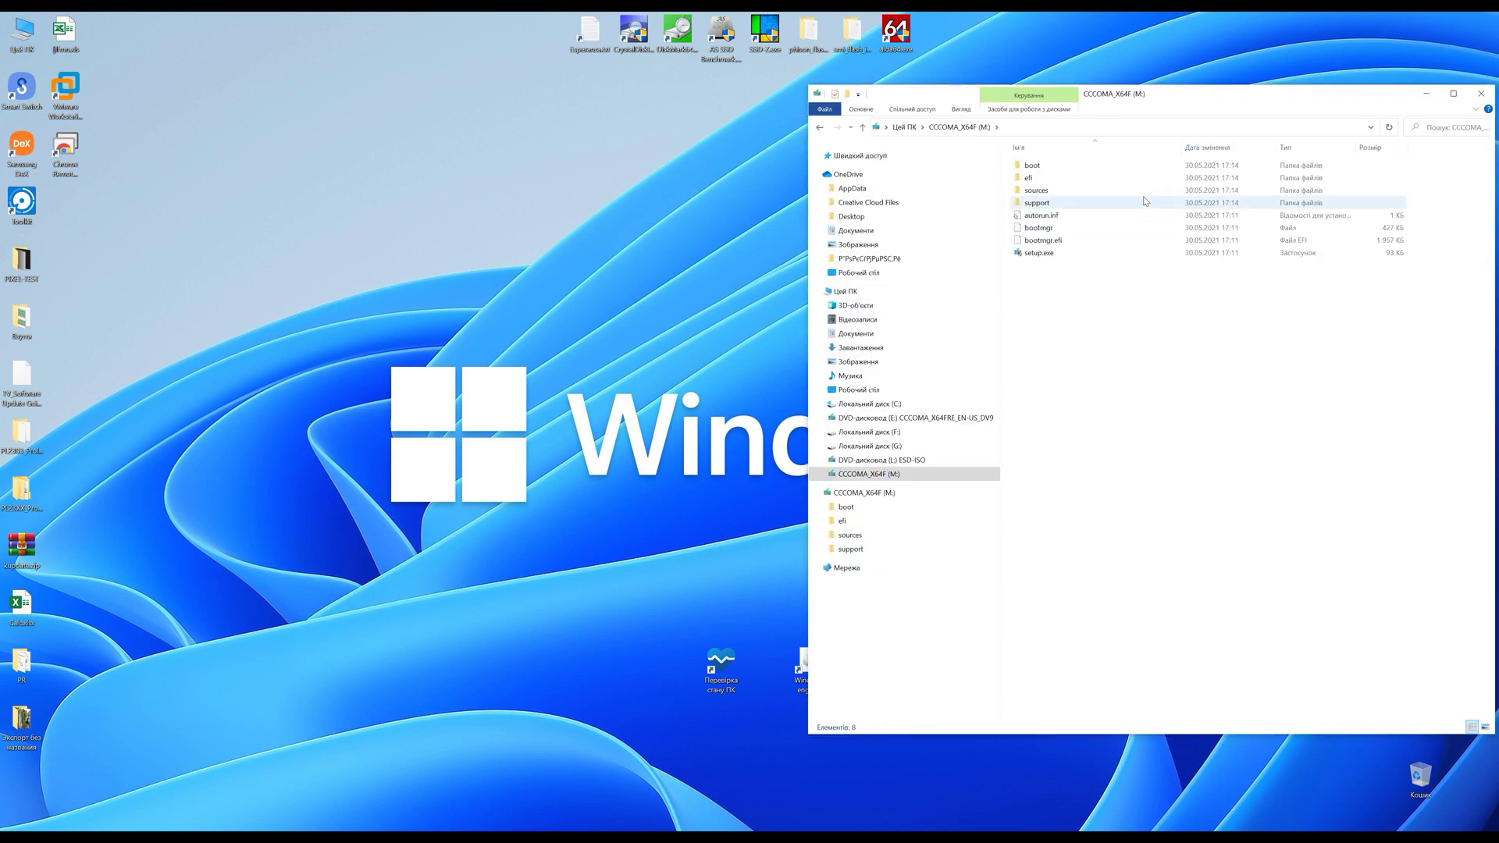
double_click(1052, 196)
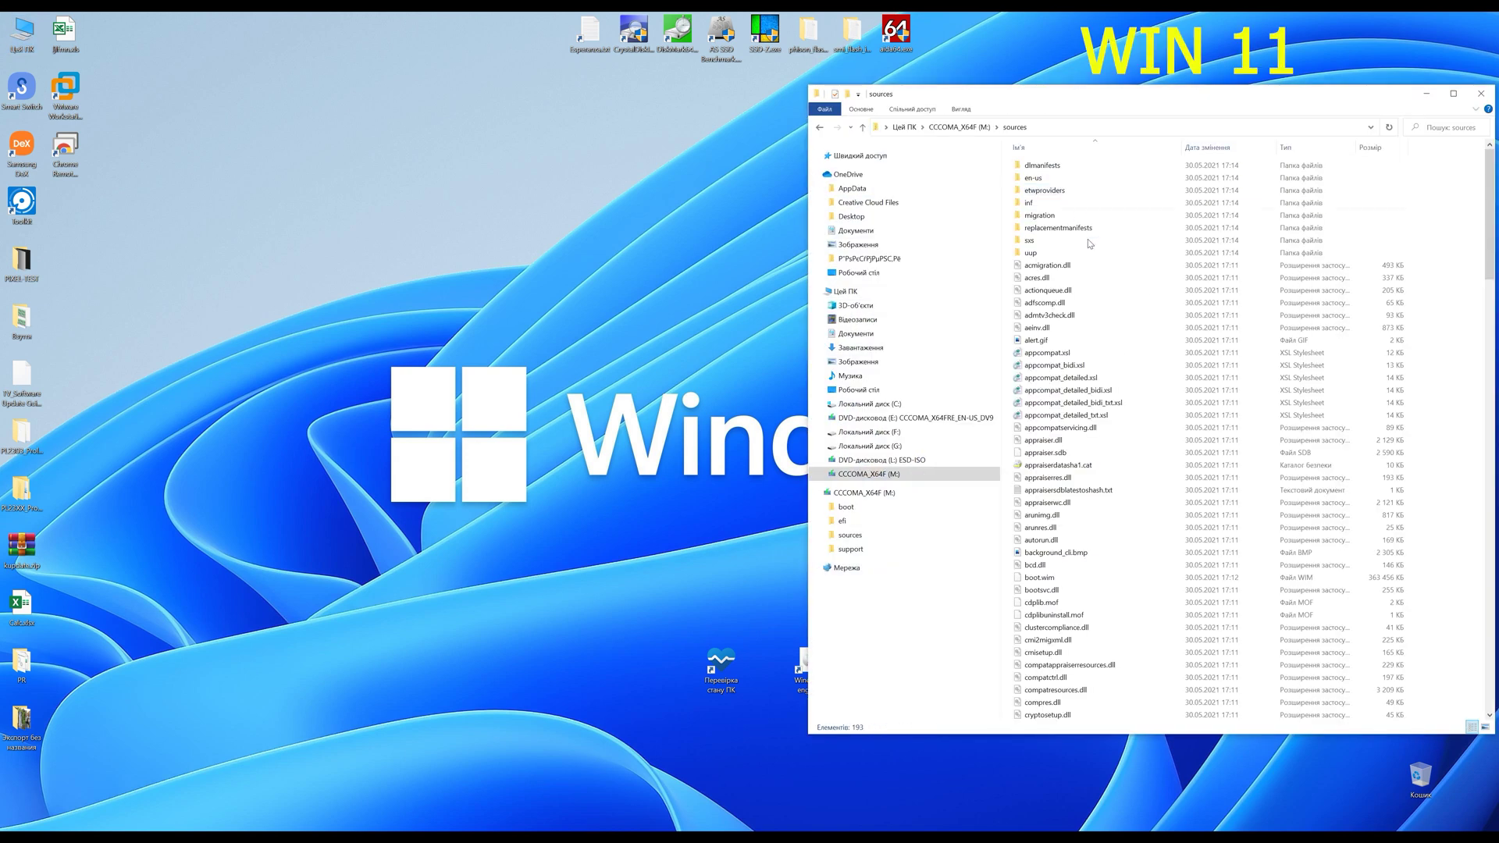
- Create a new folder named OLD DLL inside the USB drive's sources folder
right_click(1427, 247)
mouse_move(1358, 395)
click(1235, 396)
text(OLD DLL)
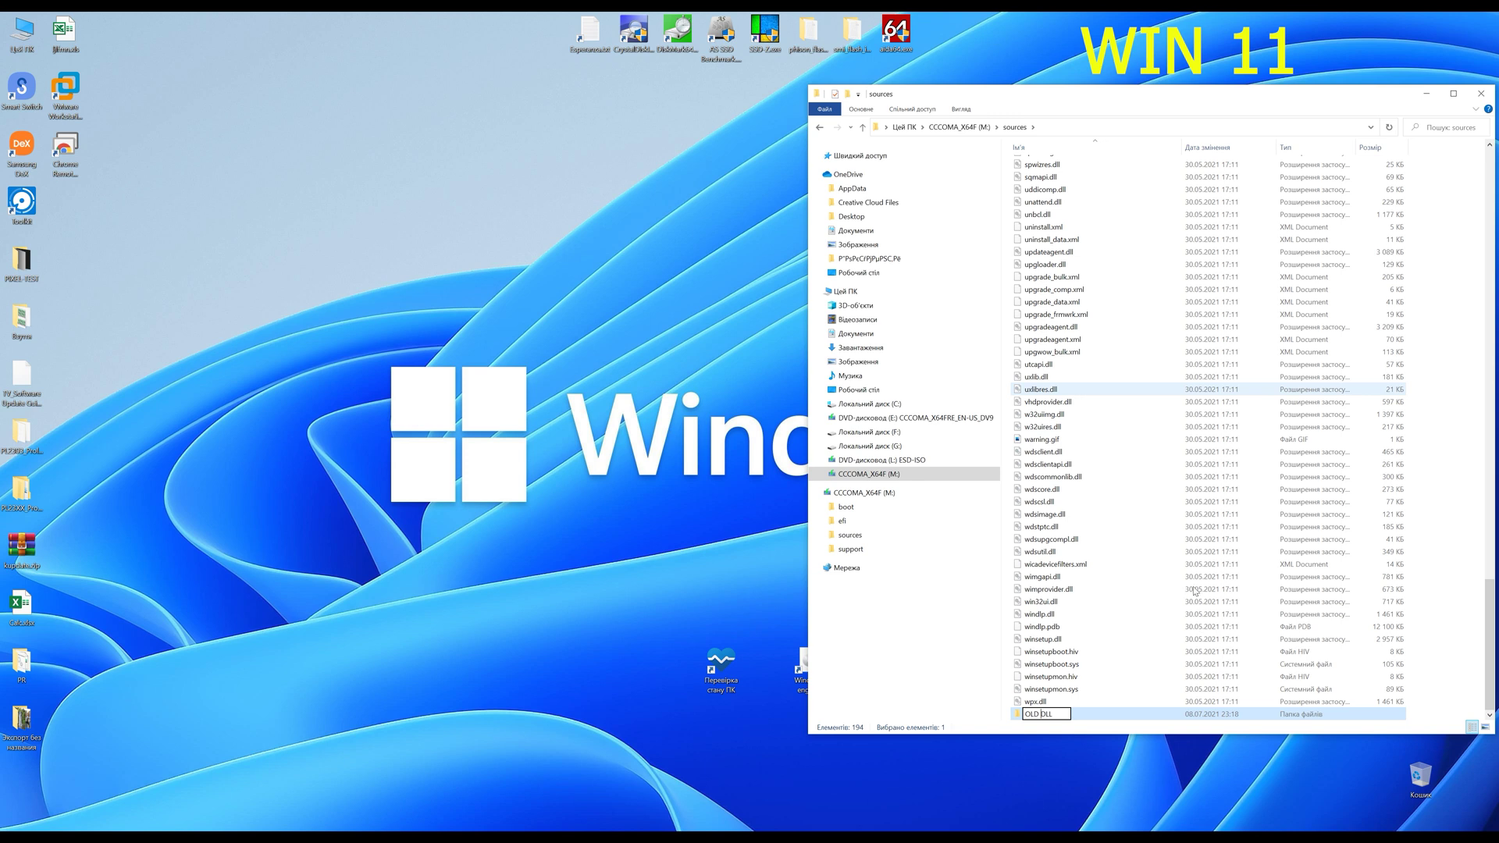
- Move appraiserres.dll from the USB drive's sources folder into the OLD DLL folder
click(1461, 592)
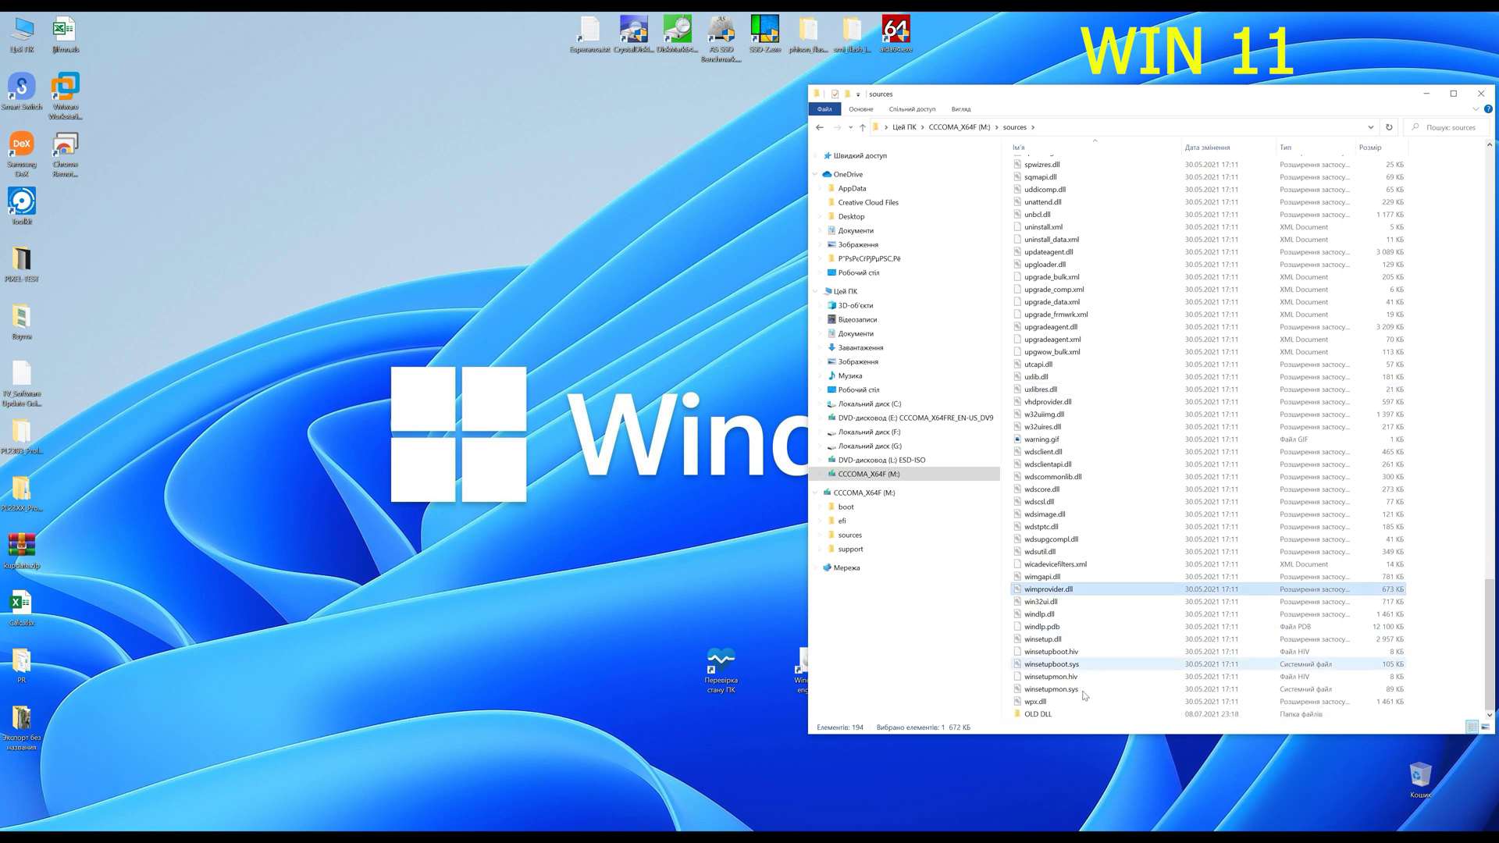
scroll(1061, 658, up, 9)
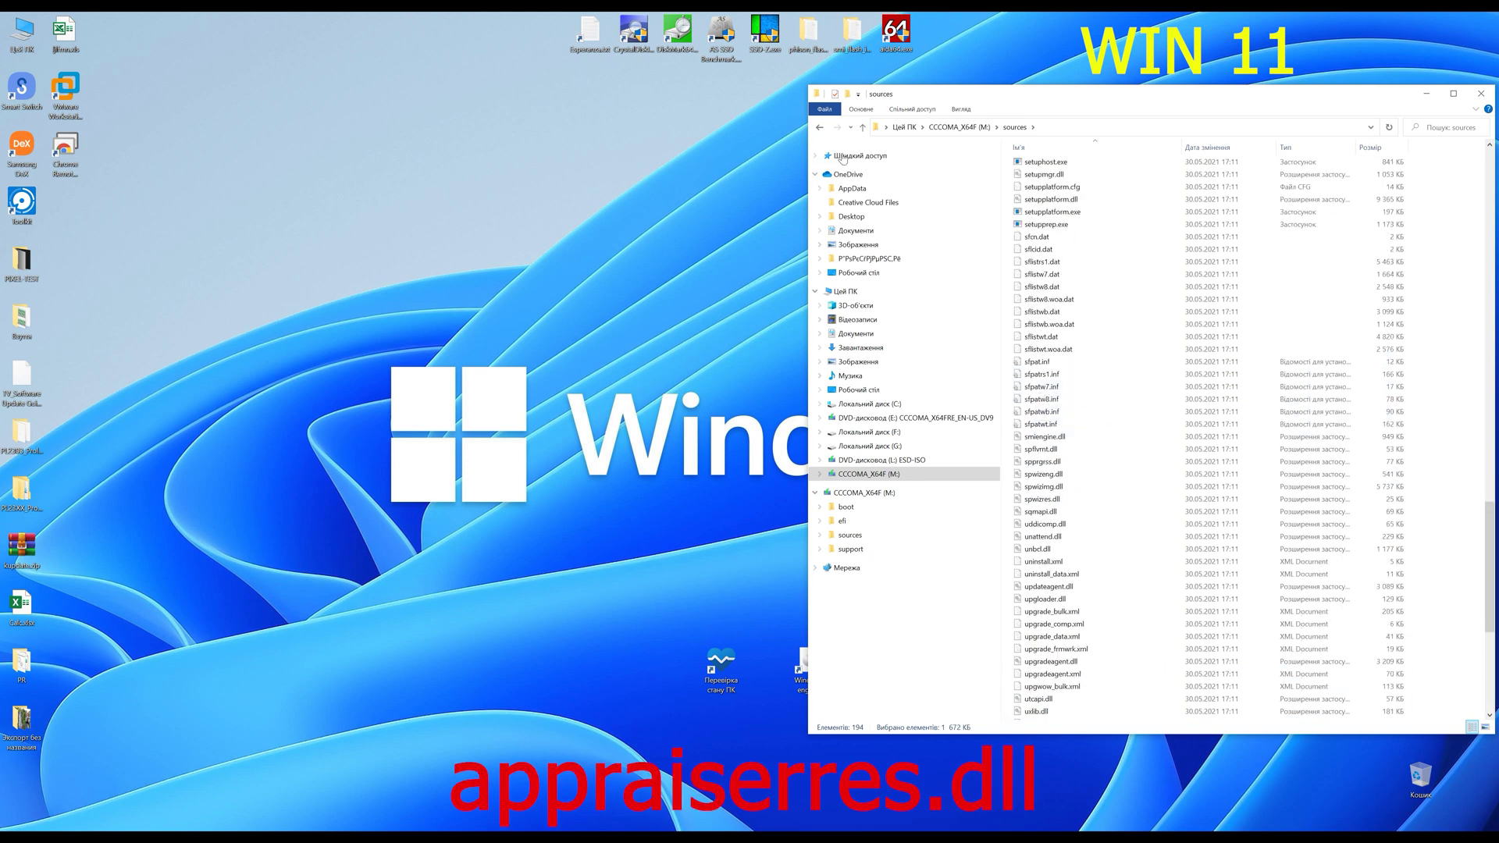
scroll(1075, 279, up, 20)
scroll(1075, 279, up, 13)
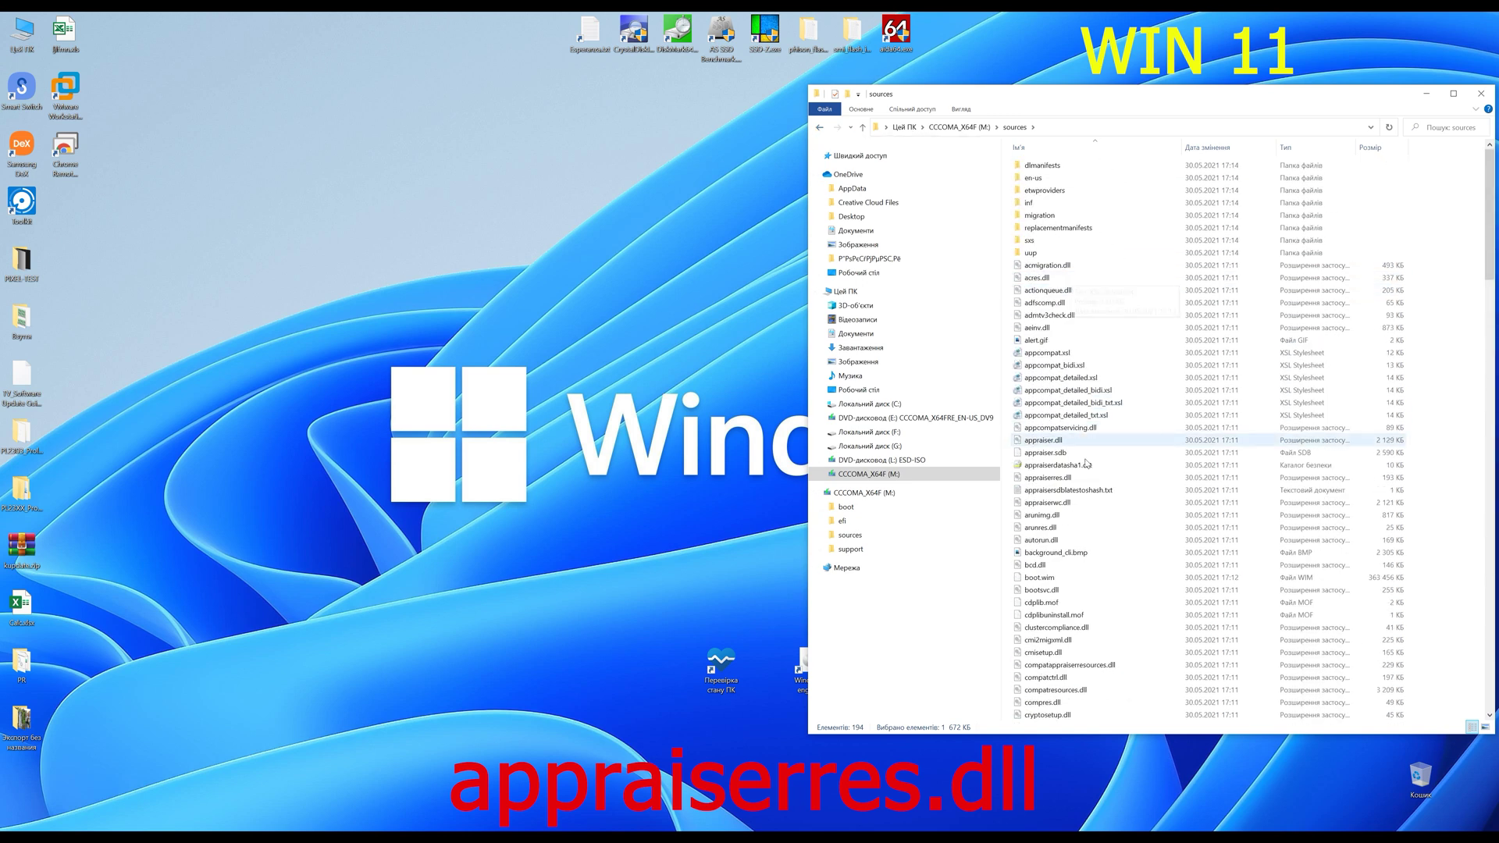
right_click(1066, 477)
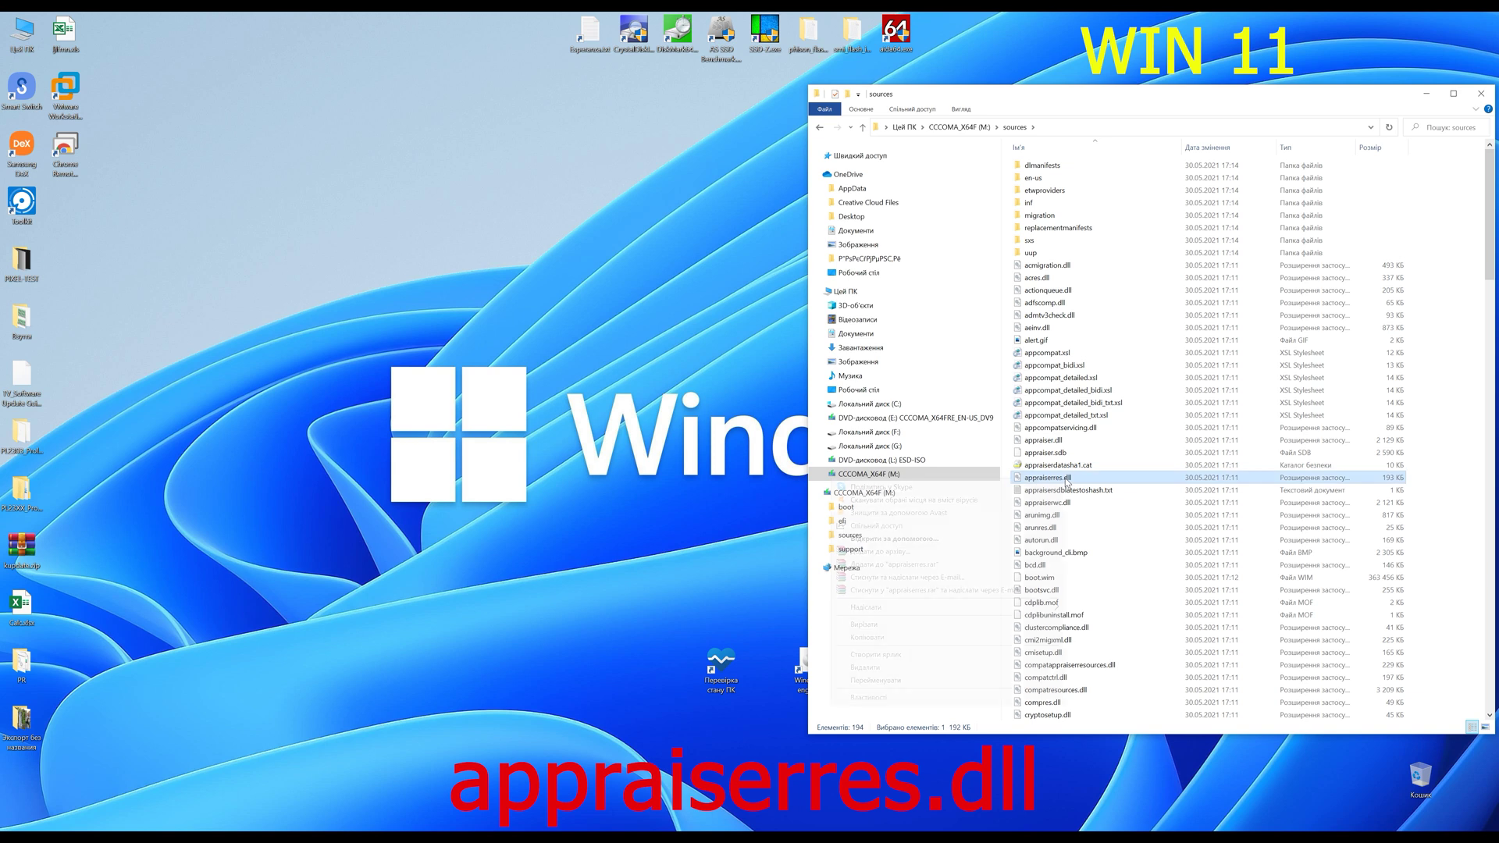
click(893, 628)
scroll(1095, 546, down, 20)
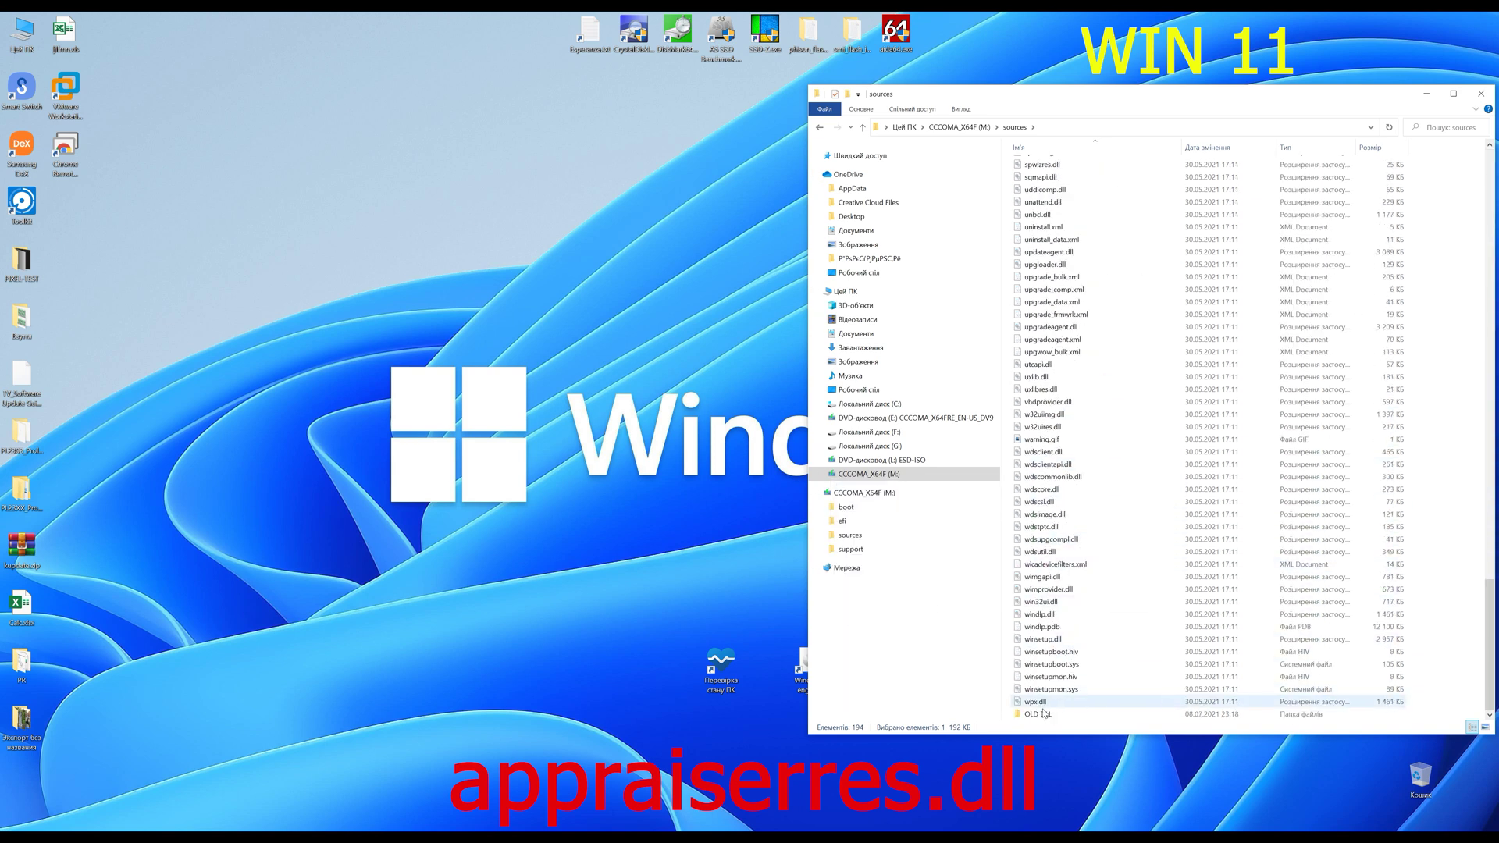
key(alt+Left)
right_click(1093, 516)
click(946, 596)
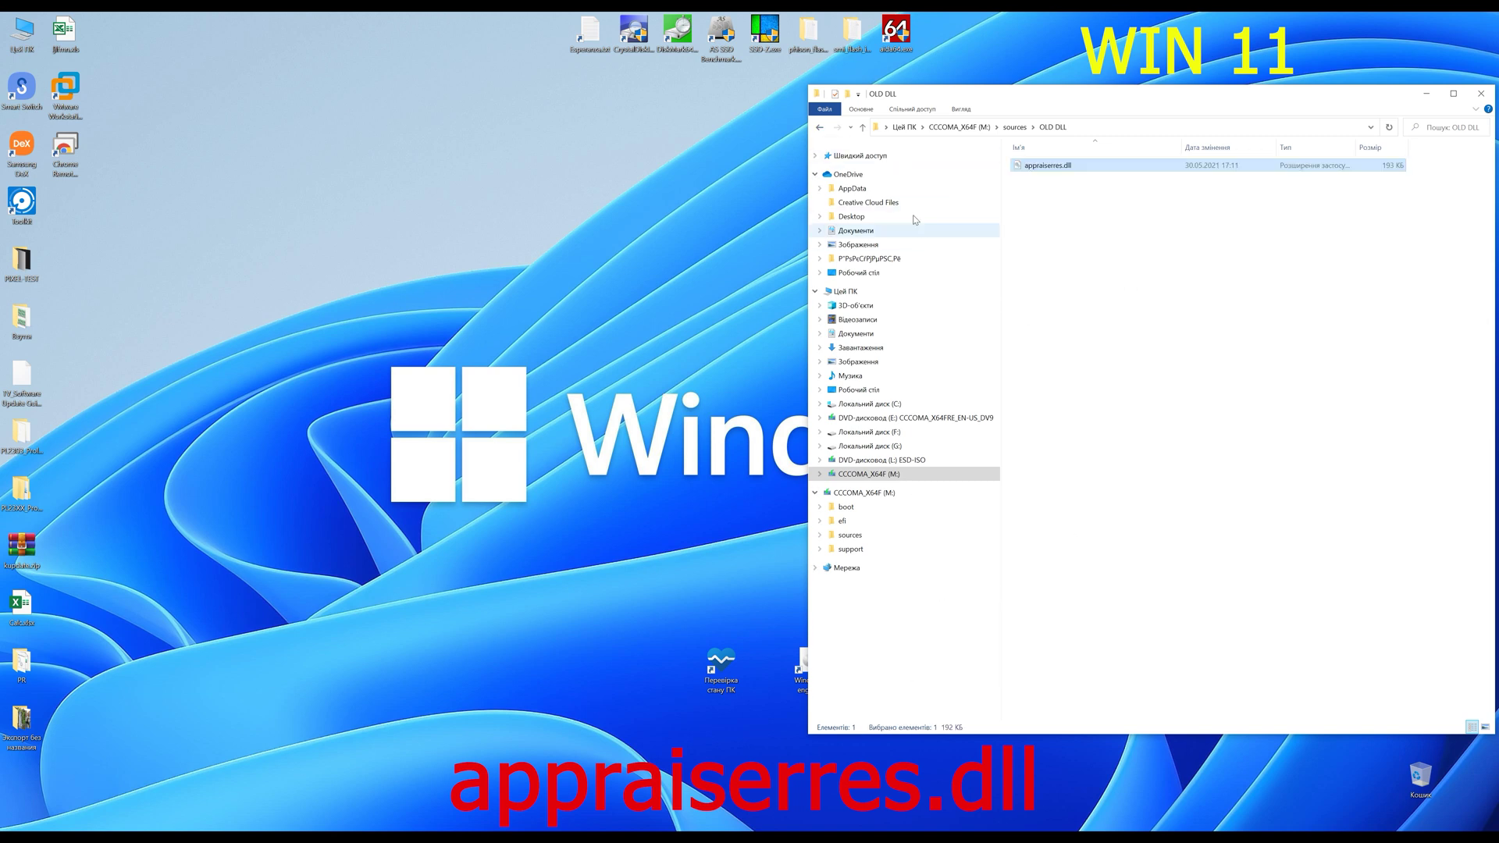
- Return to the USB drive's sources folder, mount Windows eng.iso from the desktop, and open the mounted image's sources folder
click(820, 127)
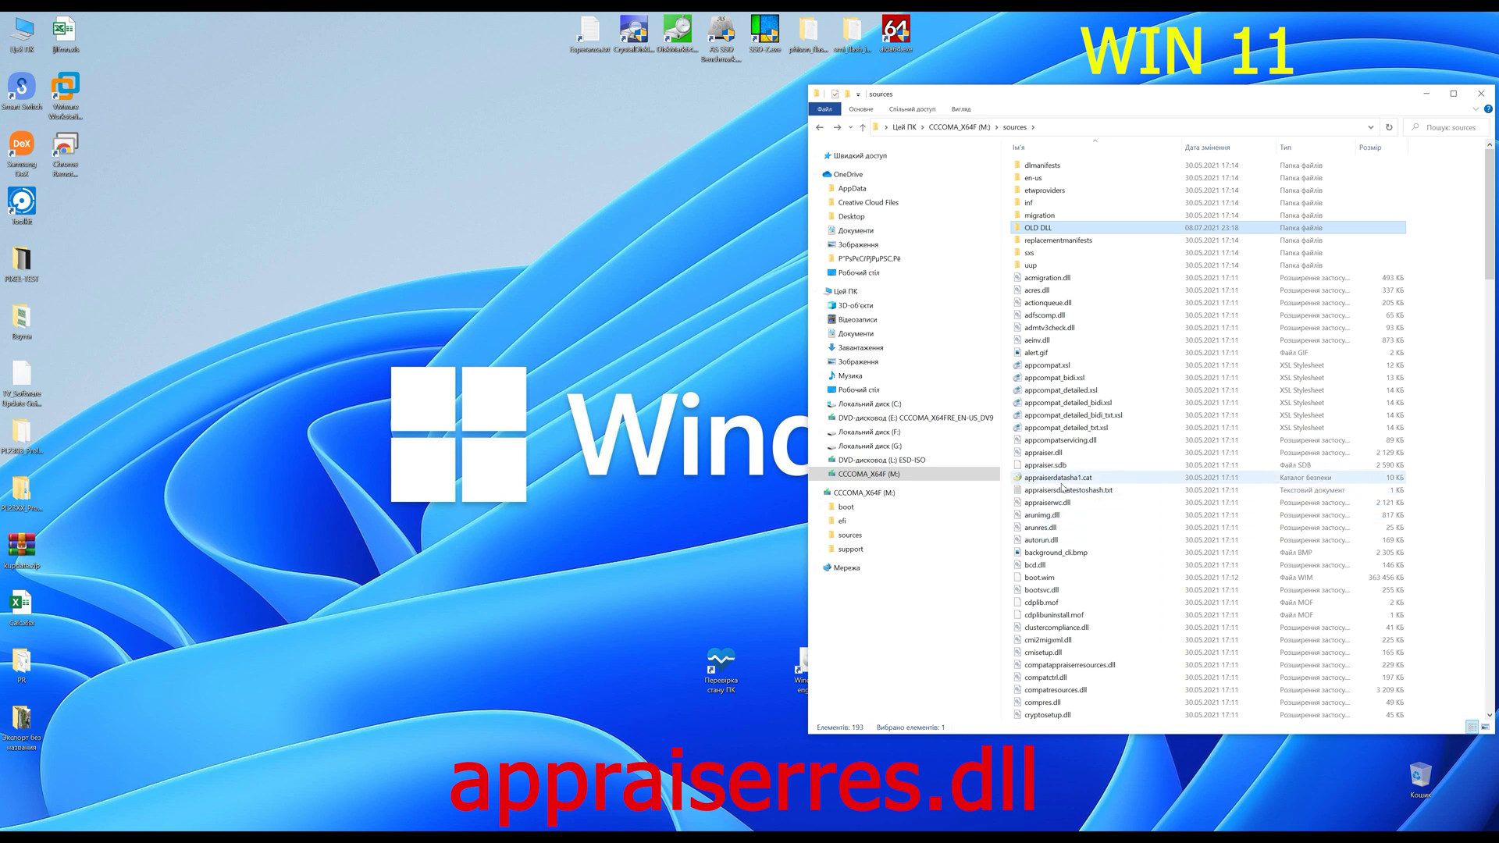
drag(944, 99, 1106, 100)
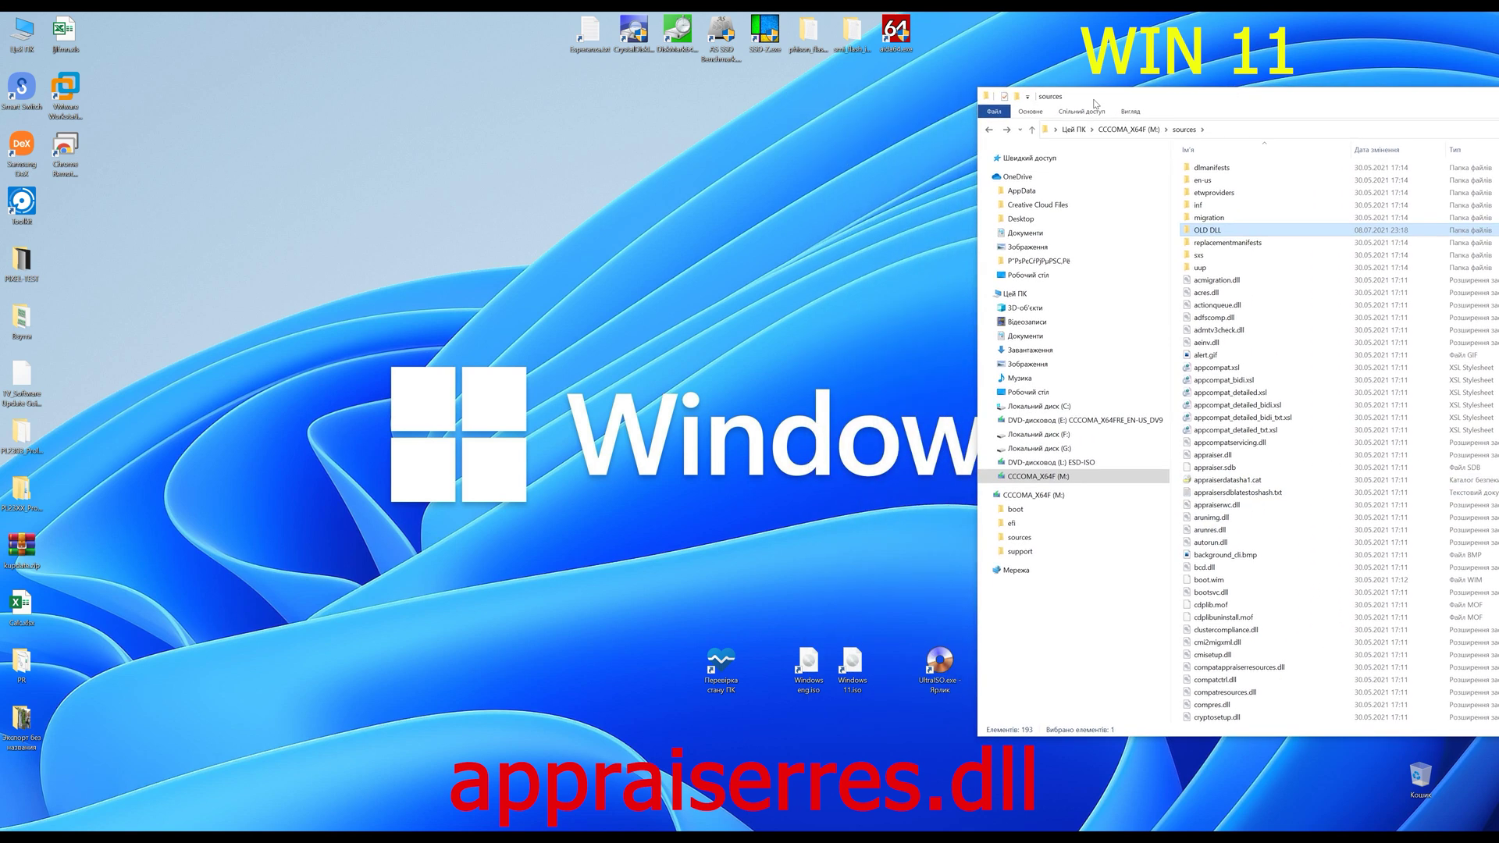
right_click(805, 669)
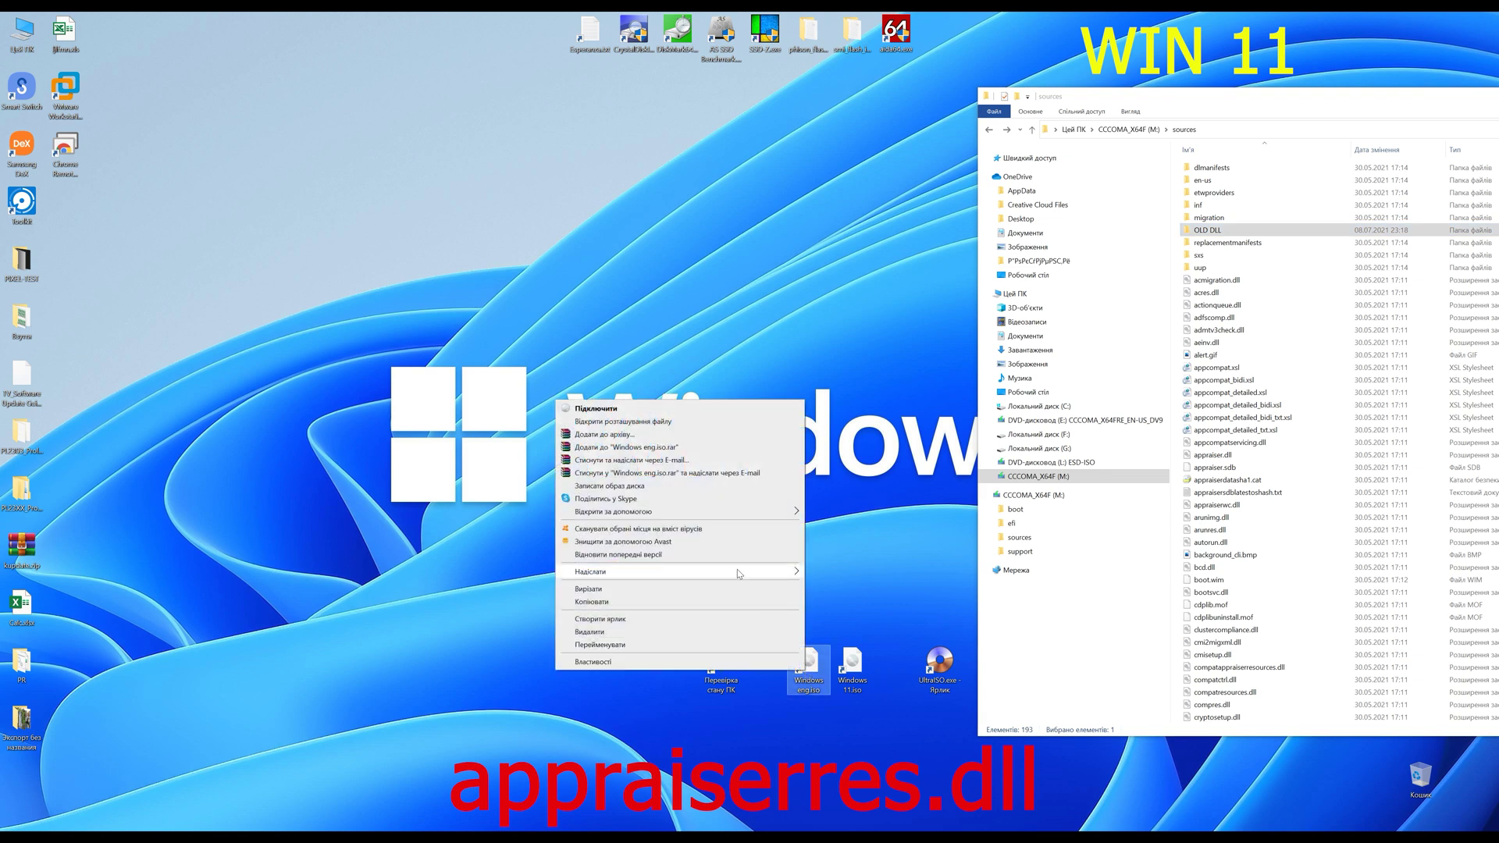
double_click(808, 667)
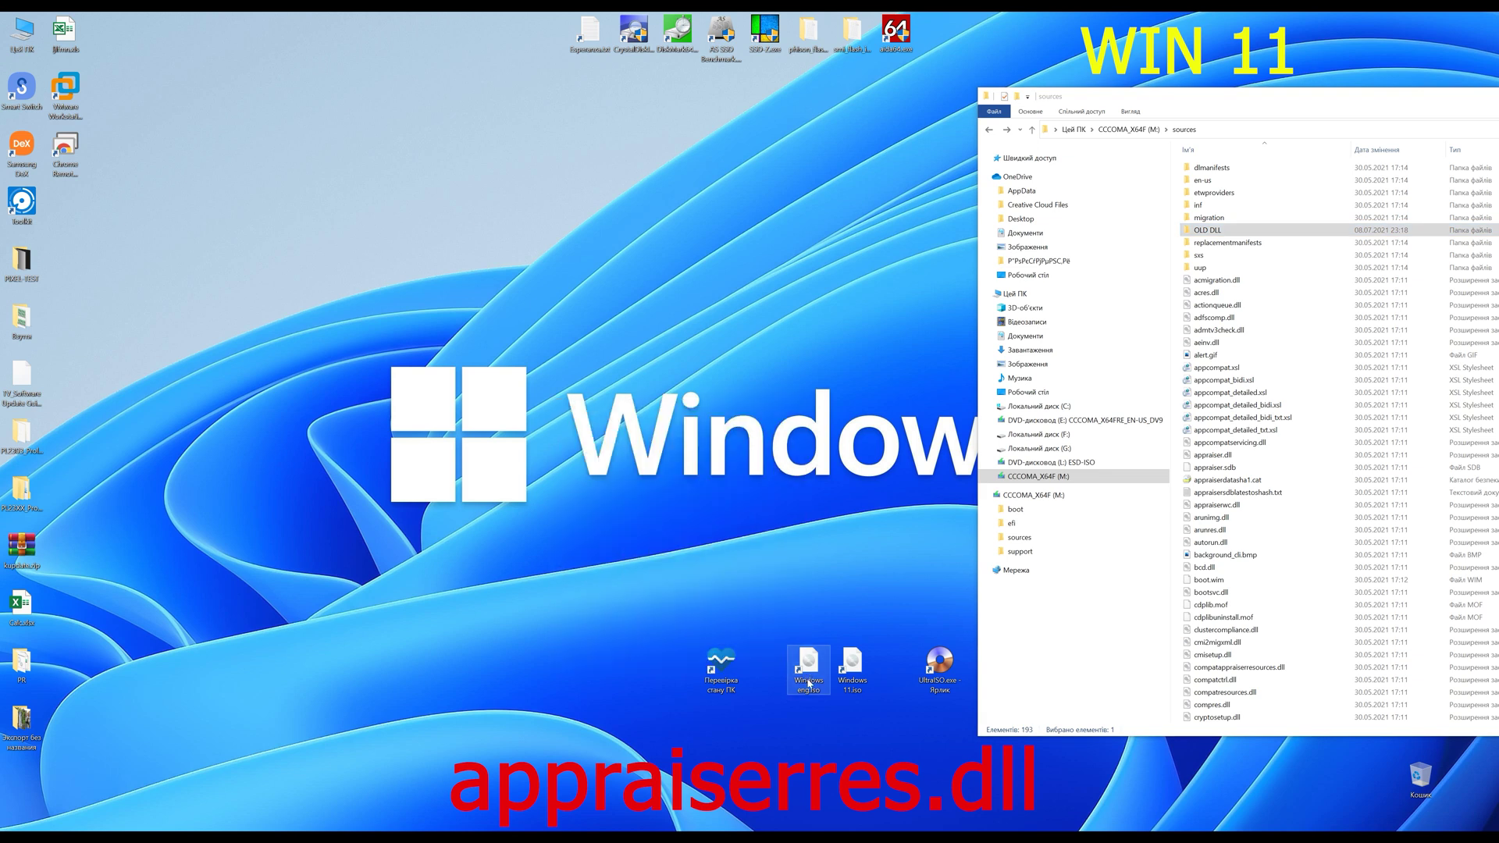
double_click(242, 118)
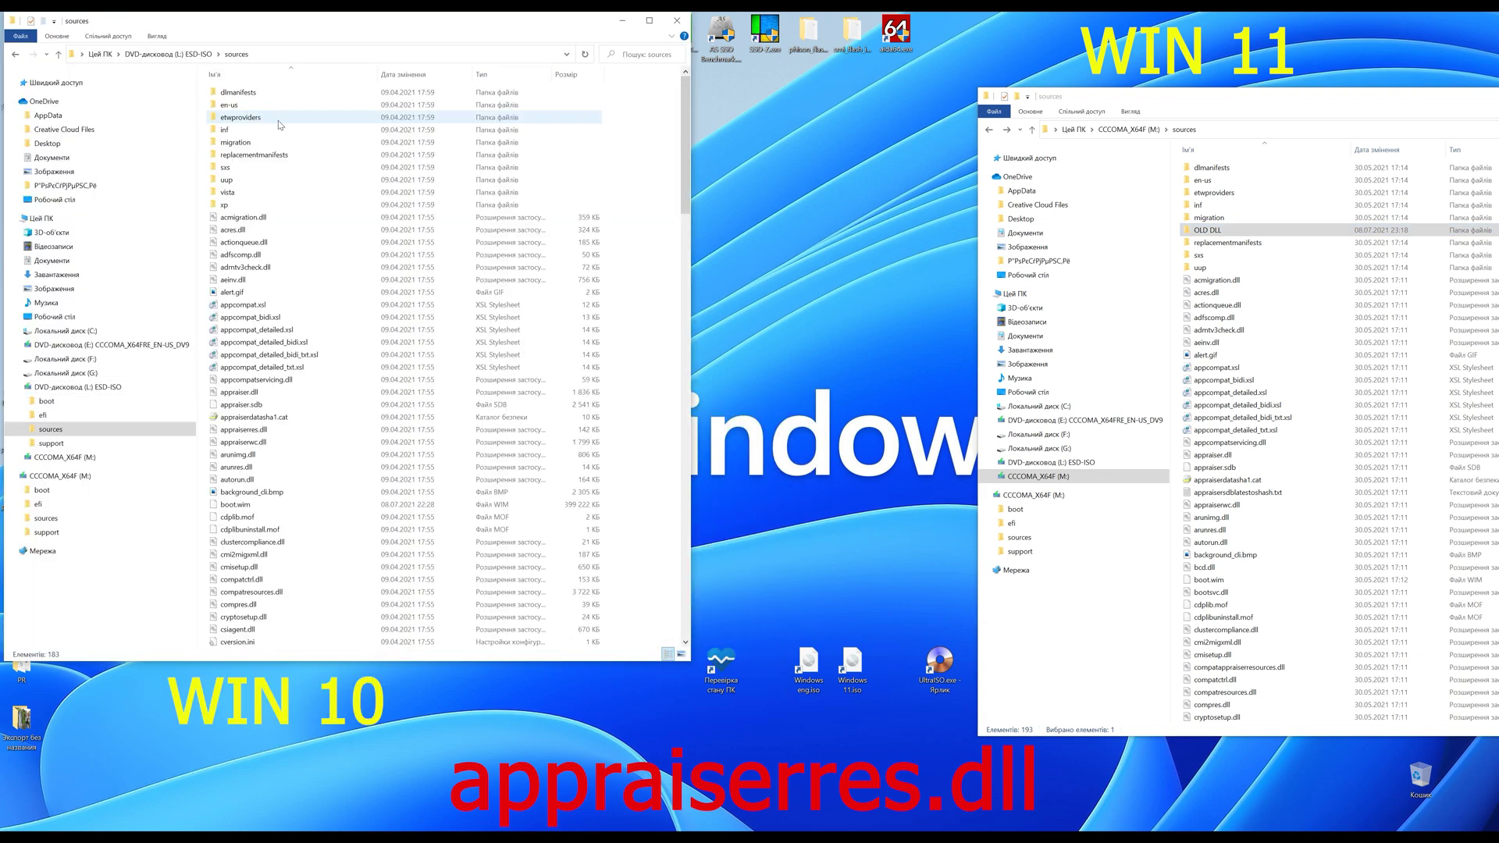
- Copy appraiserres.dll from the Windows 10 image's sources folder into the USB drive's sources folder
right_click(258, 430)
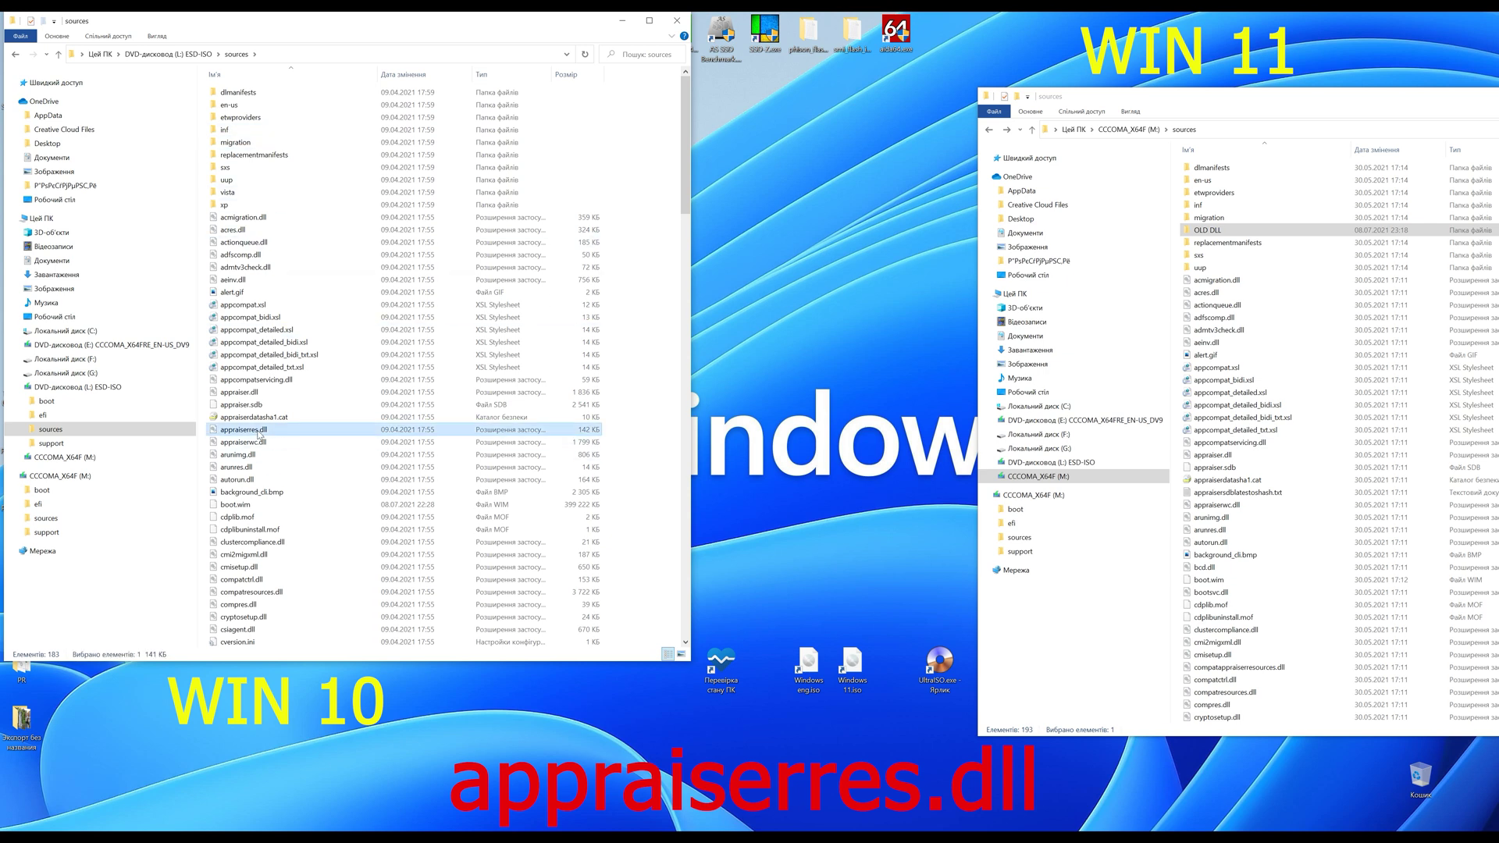
click(58, 577)
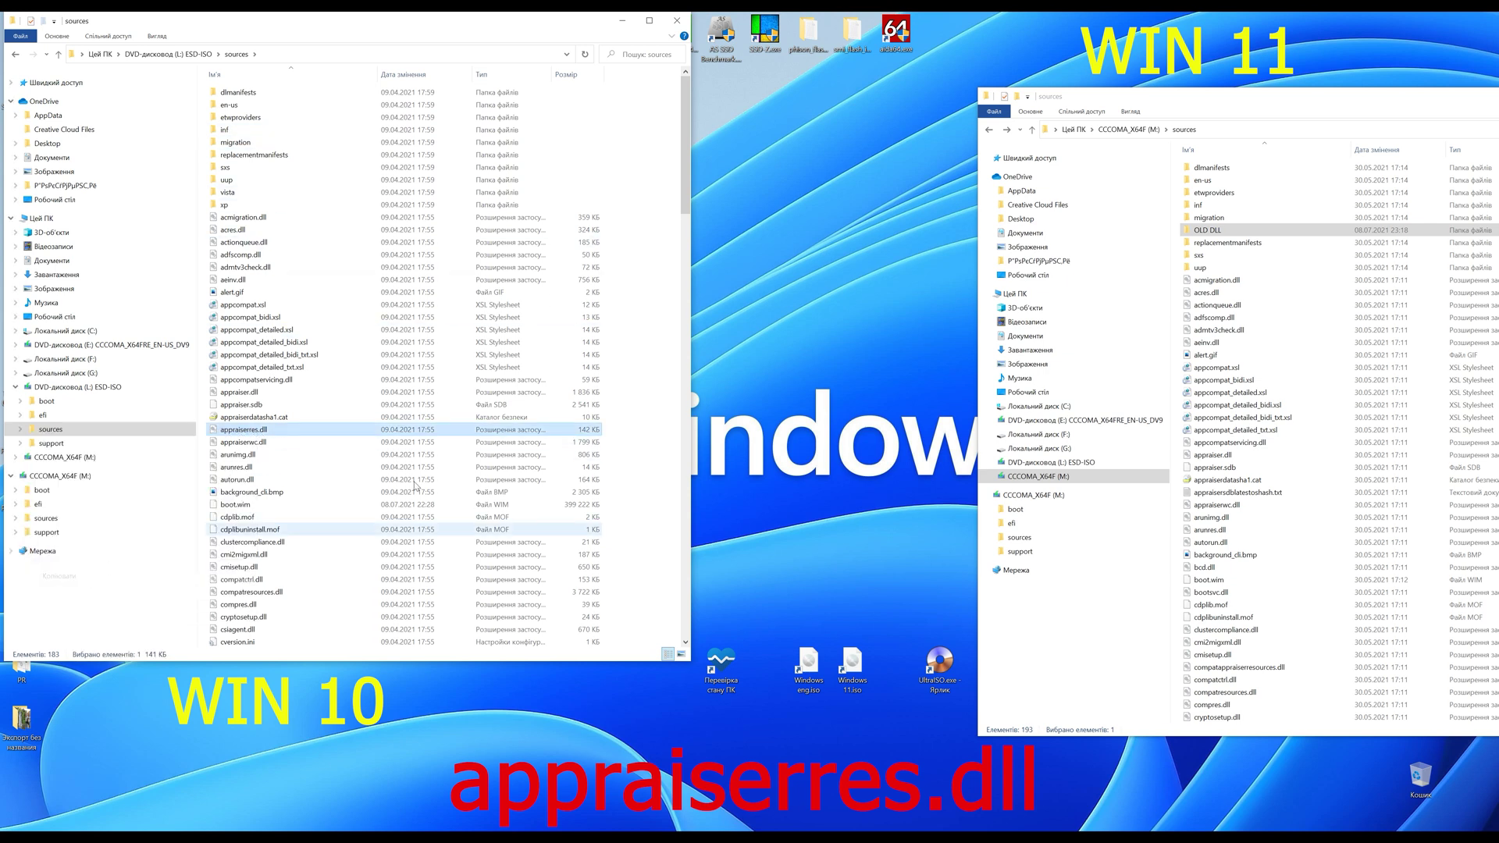
click(1331, 342)
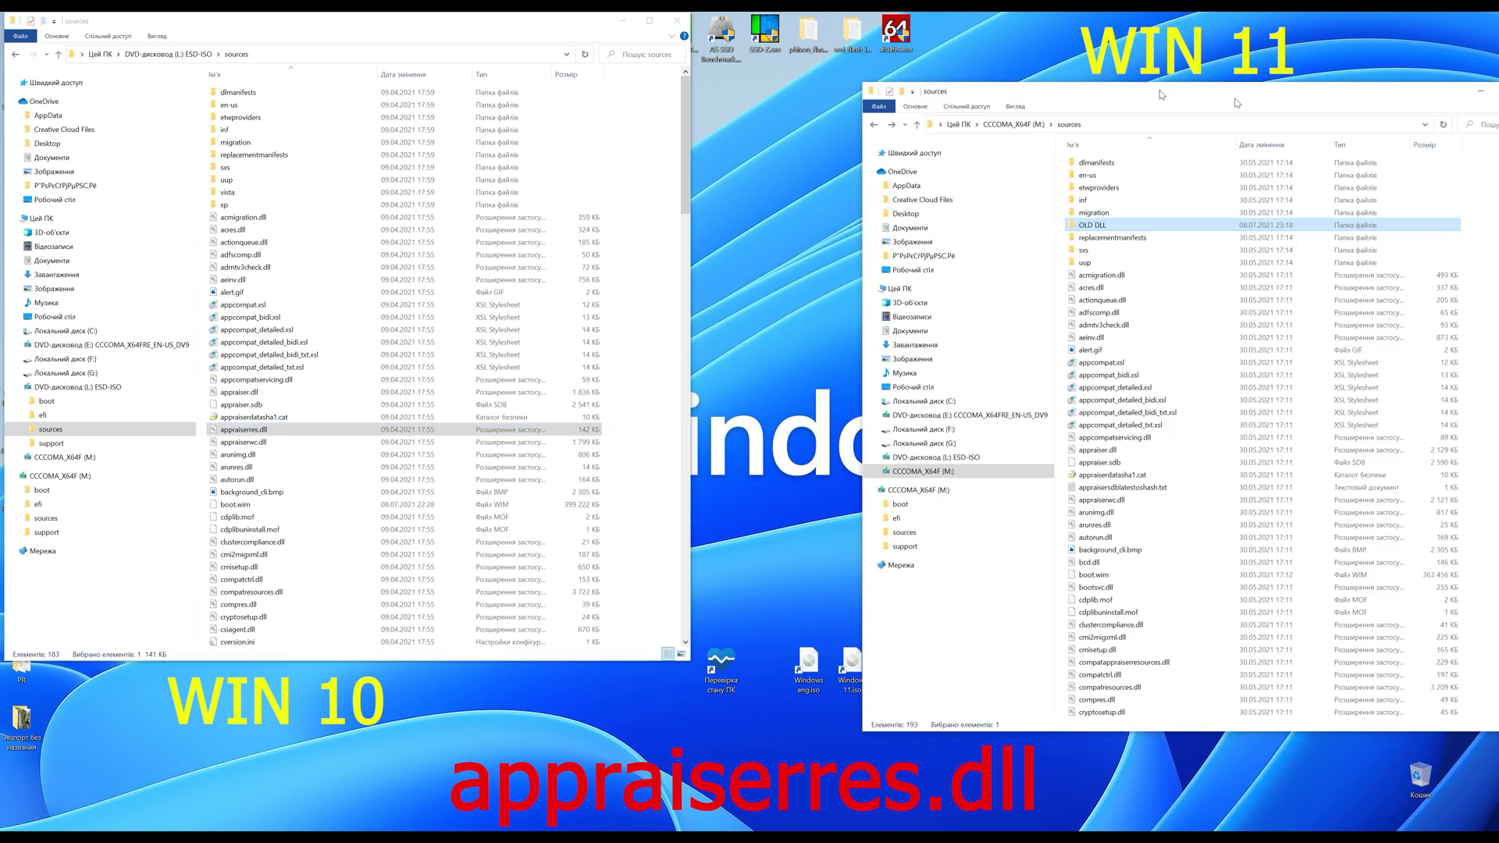
right_click(1400, 320)
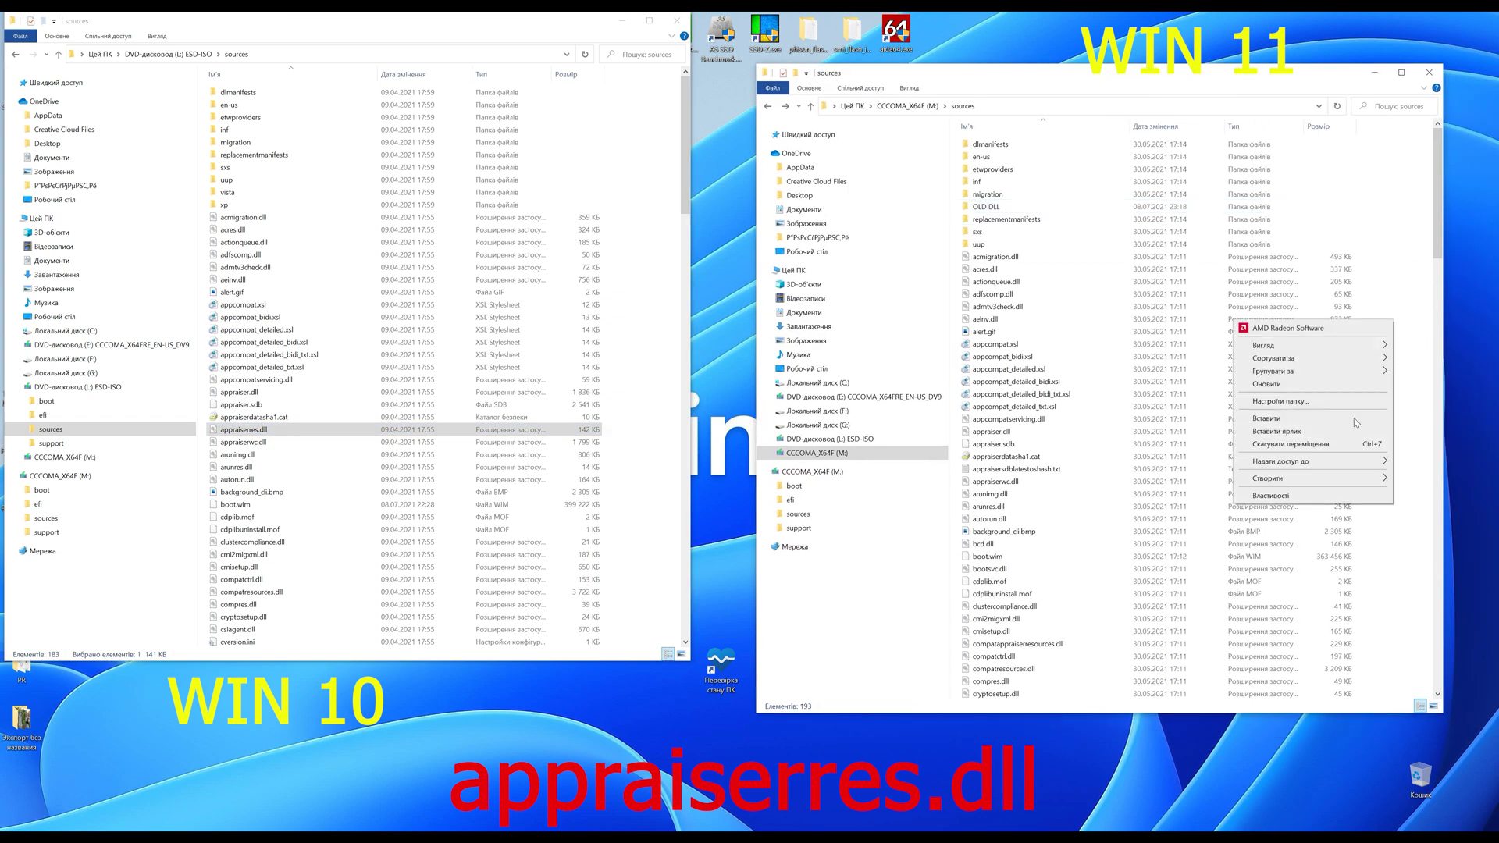
click(1294, 427)
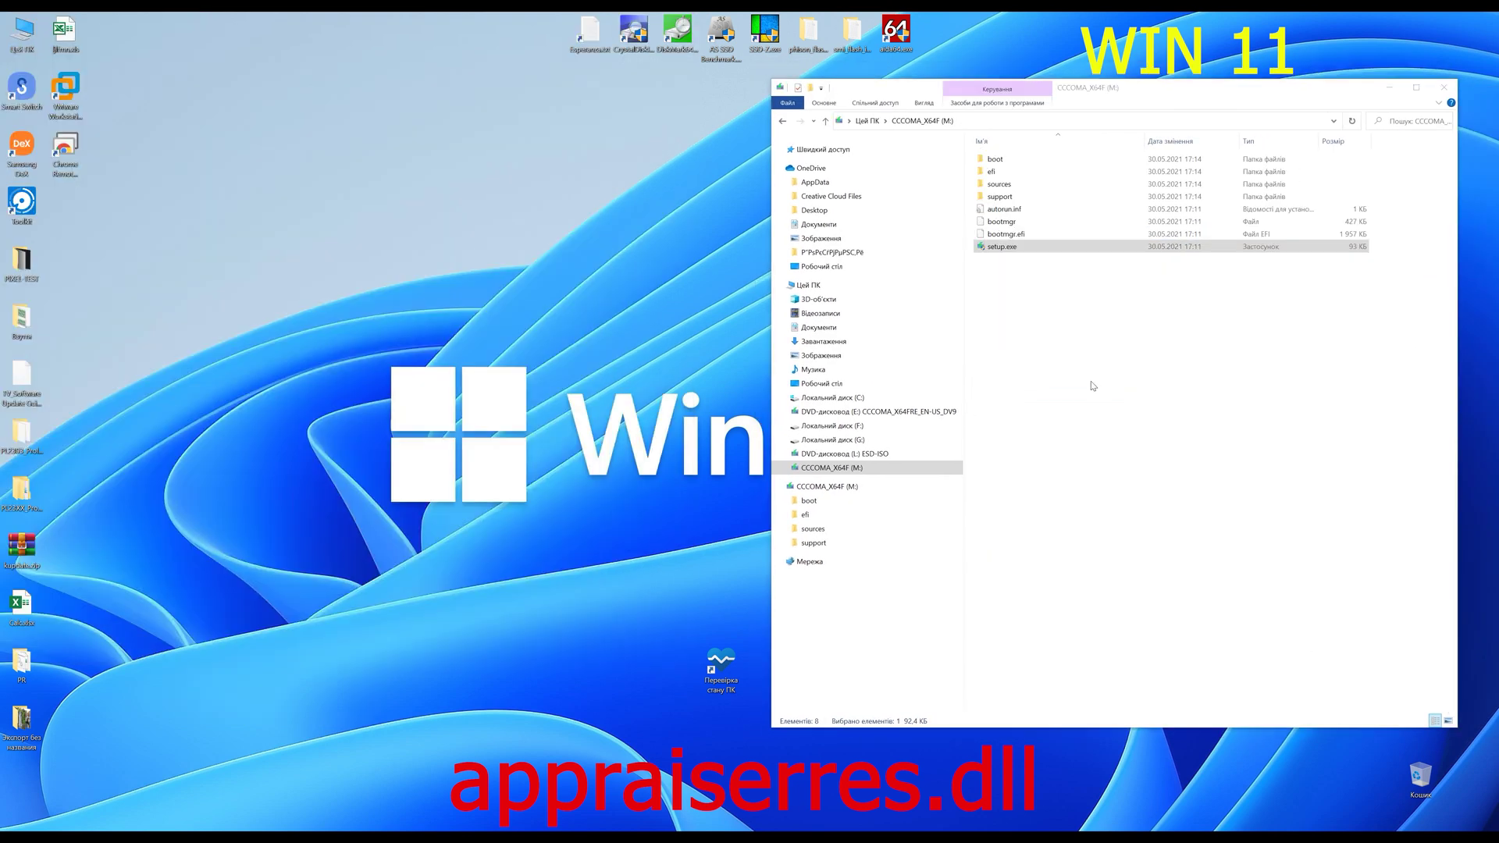
- Run setup.exe from the CCCOMA_X64F (M:) USB drive and accept the Windows 11 license terms
double_click(1003, 247)
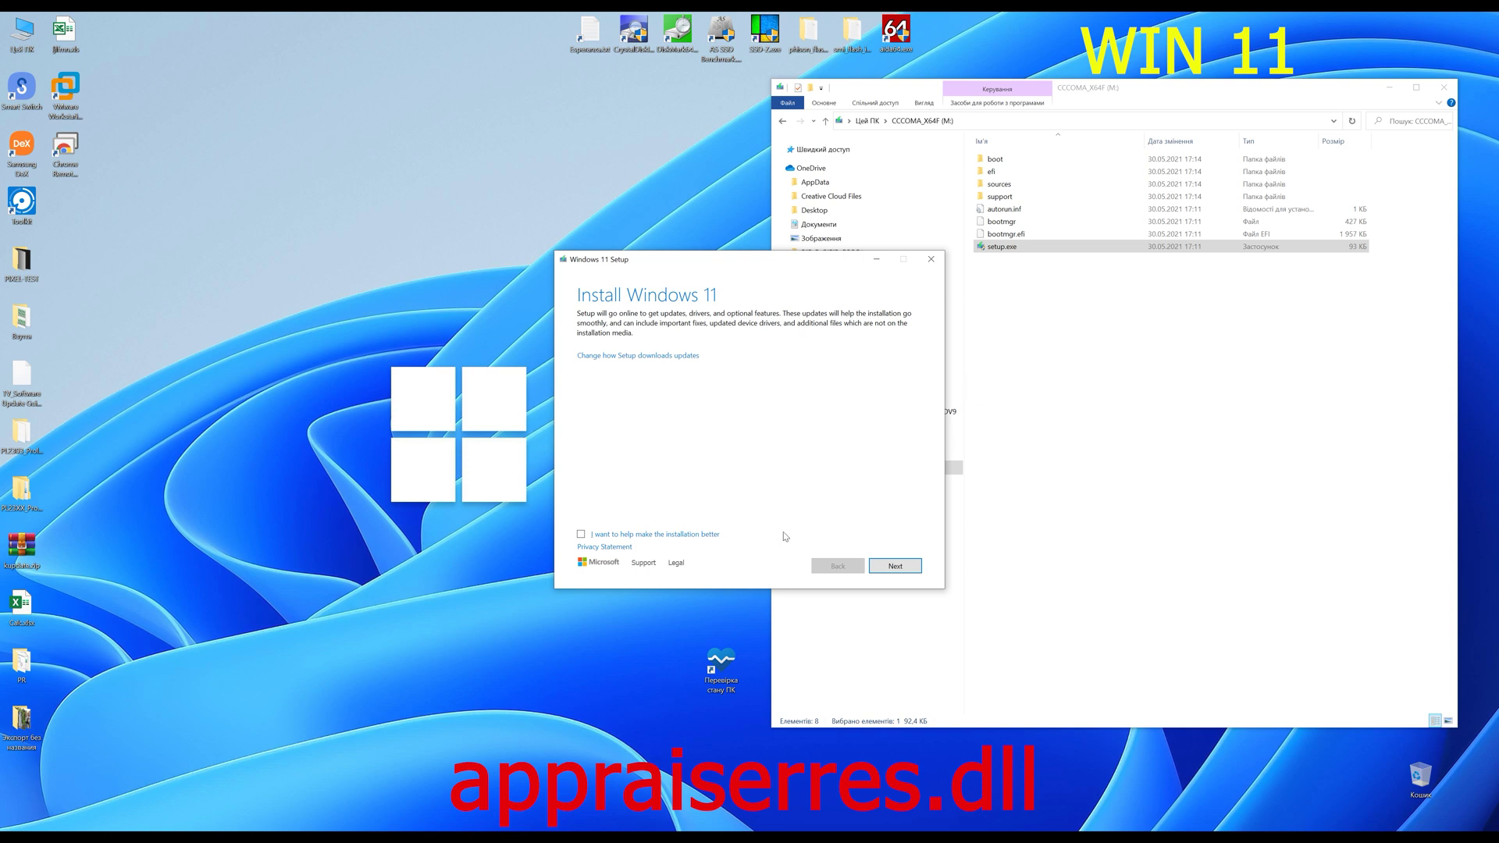
click(900, 568)
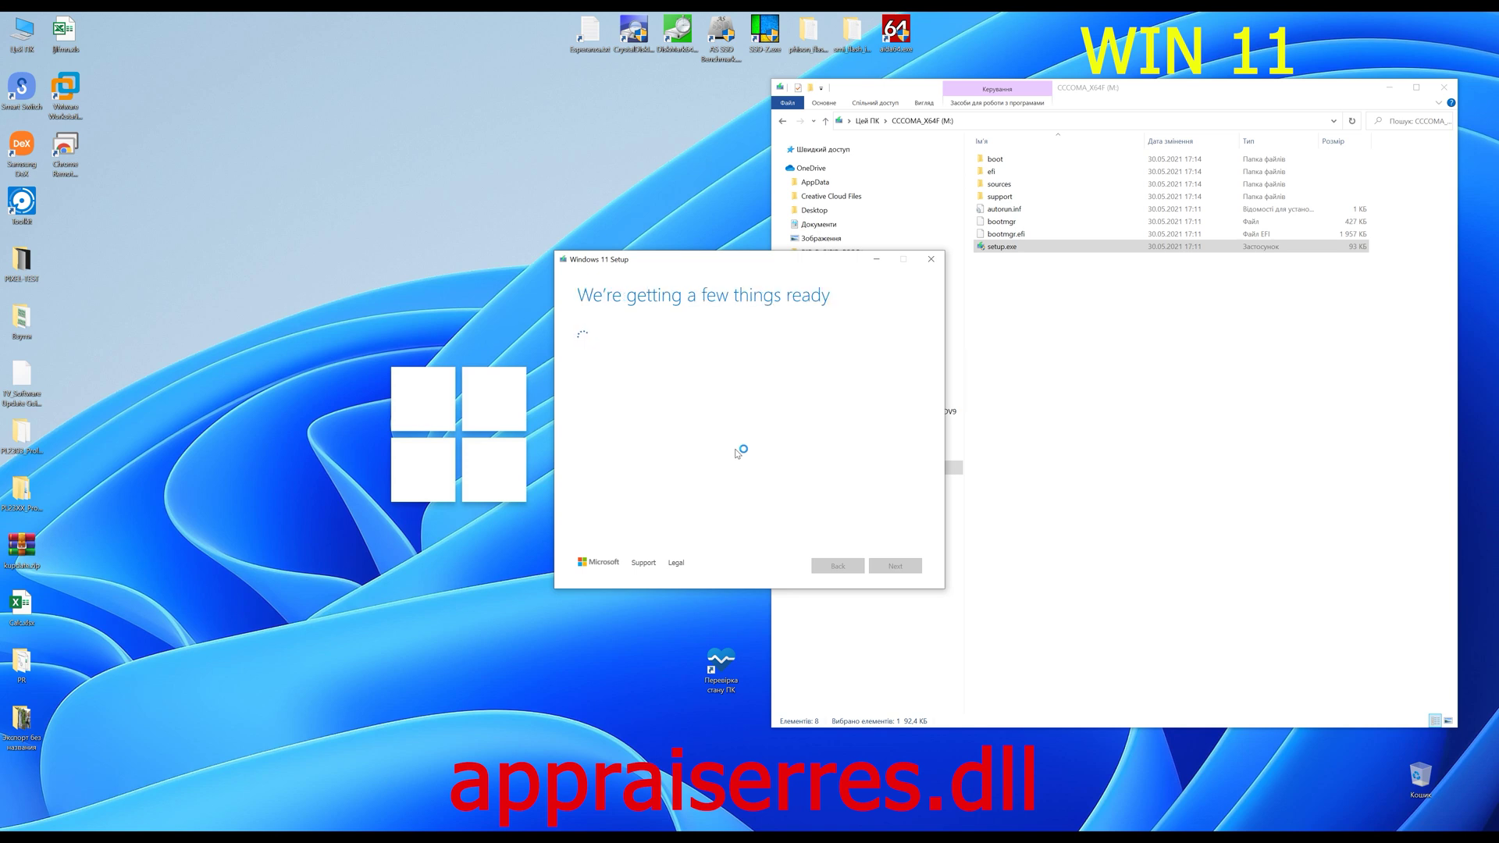
scroll(667, 346, down, 10)
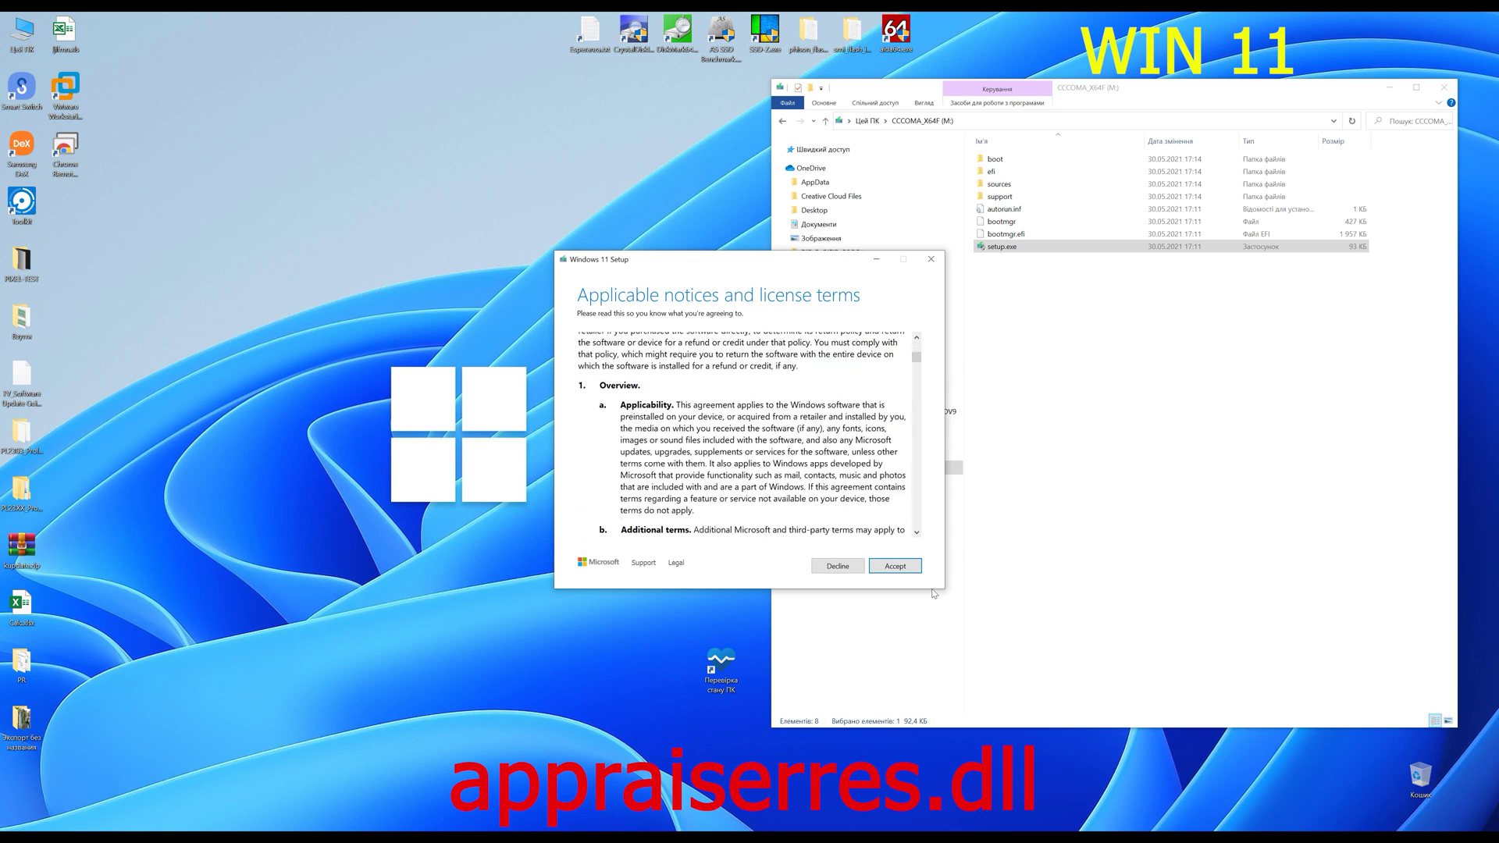
click(895, 567)
- Try the Nothing and Keep personal files only options in Windows 11 Setup and close the installer
click(598, 397)
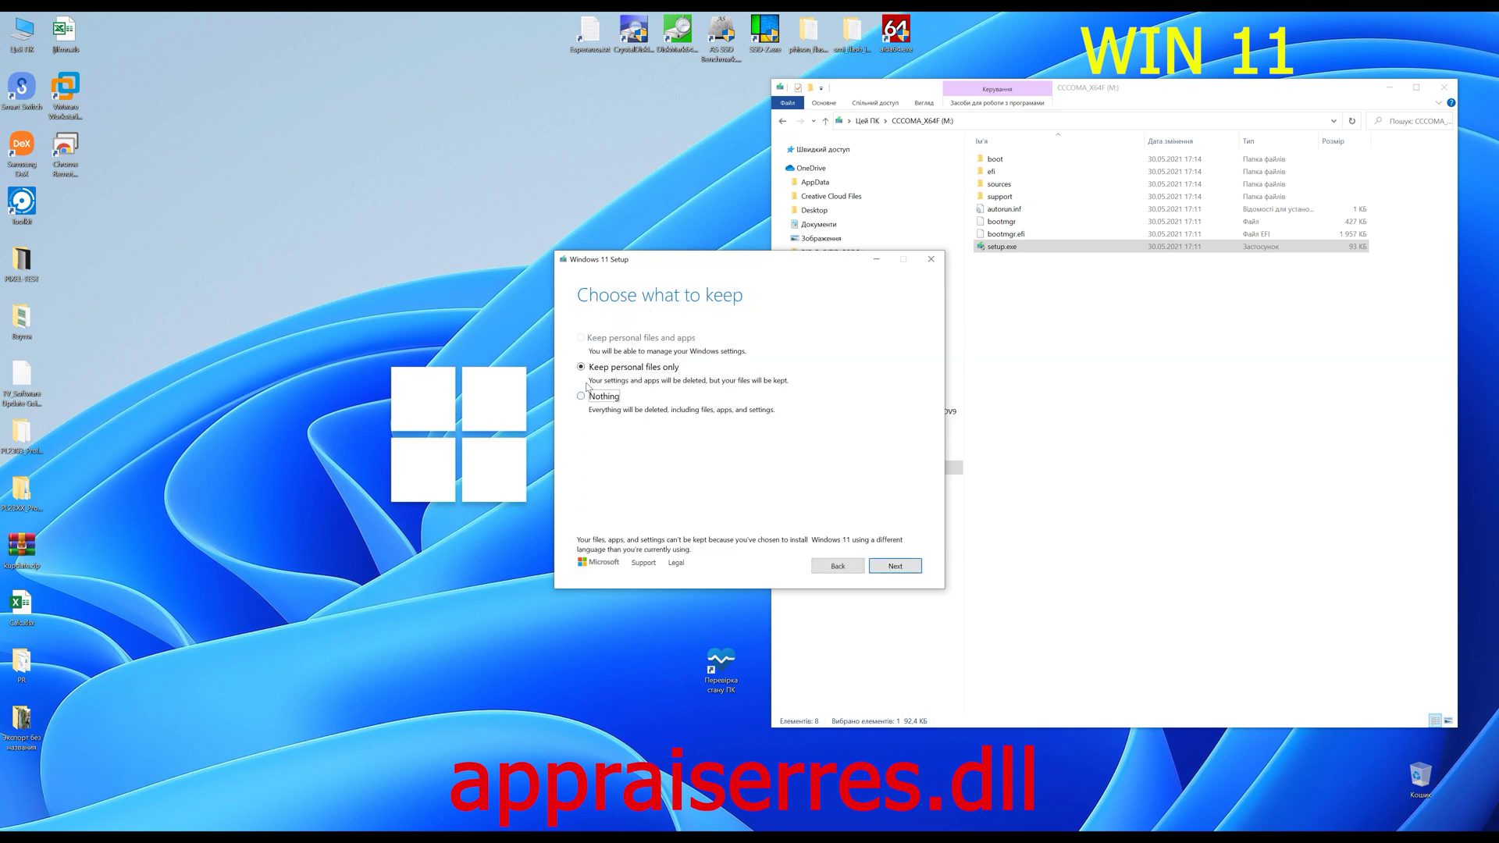
click(582, 397)
click(582, 367)
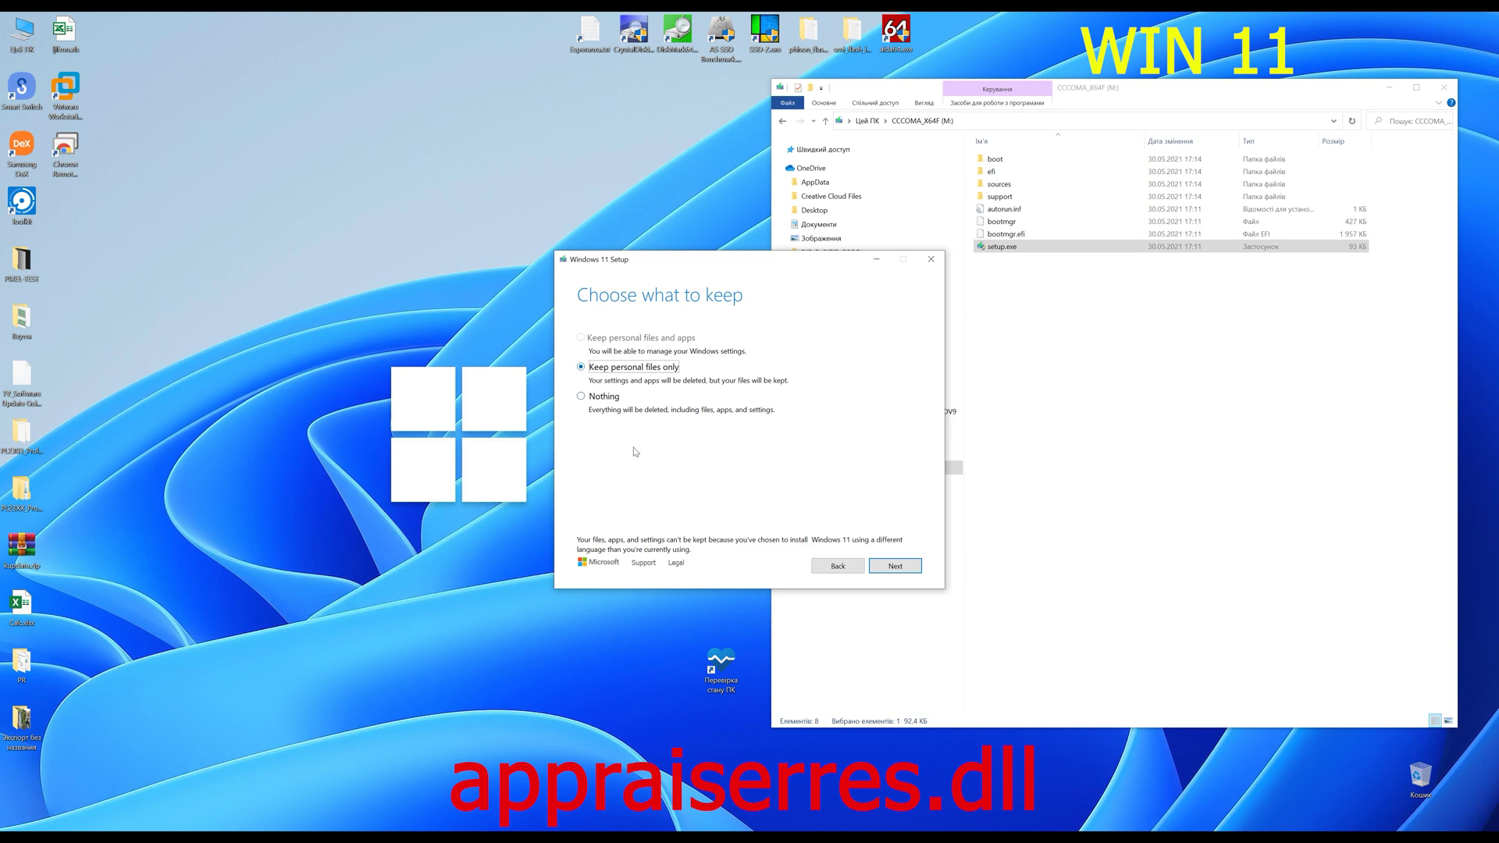
click(931, 259)
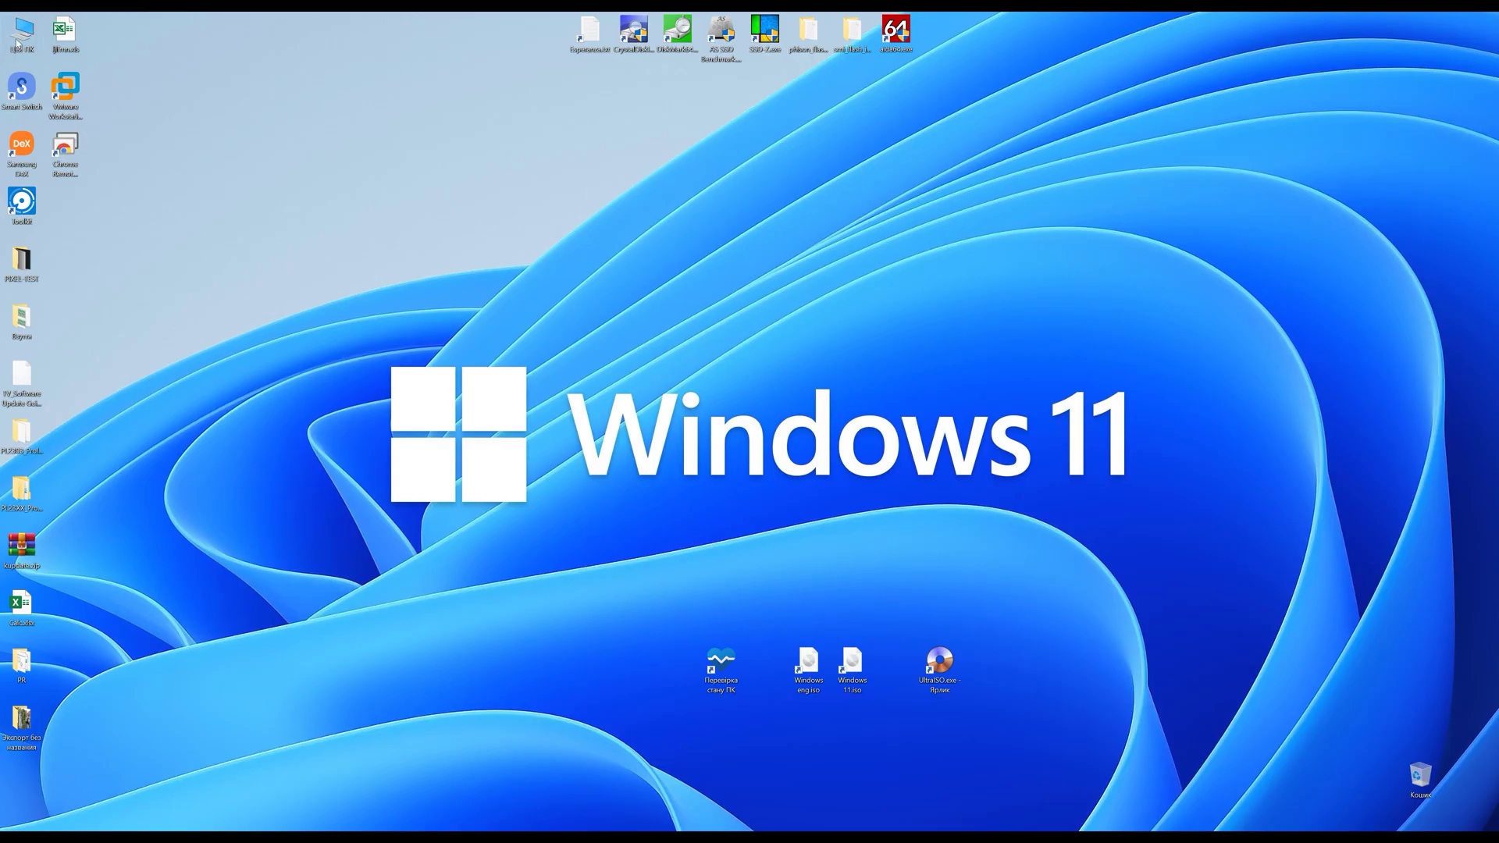
- Open the CCCOMA_X64F (M:) USB drive from This PC and move its window aside to uncover the desktop shortcuts
double_click(19, 40)
click(407, 501)
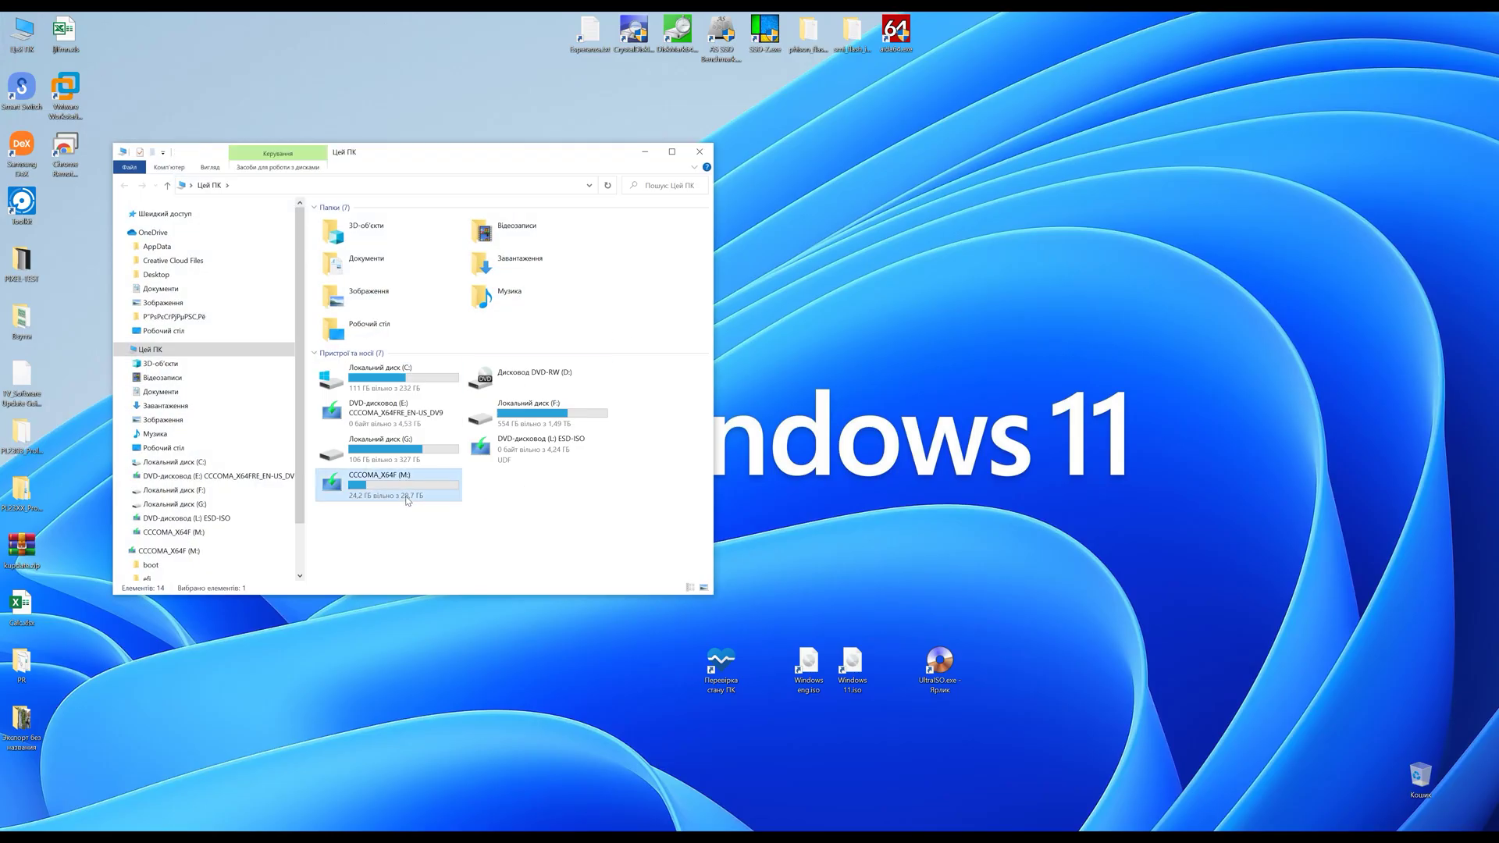
double_click(407, 501)
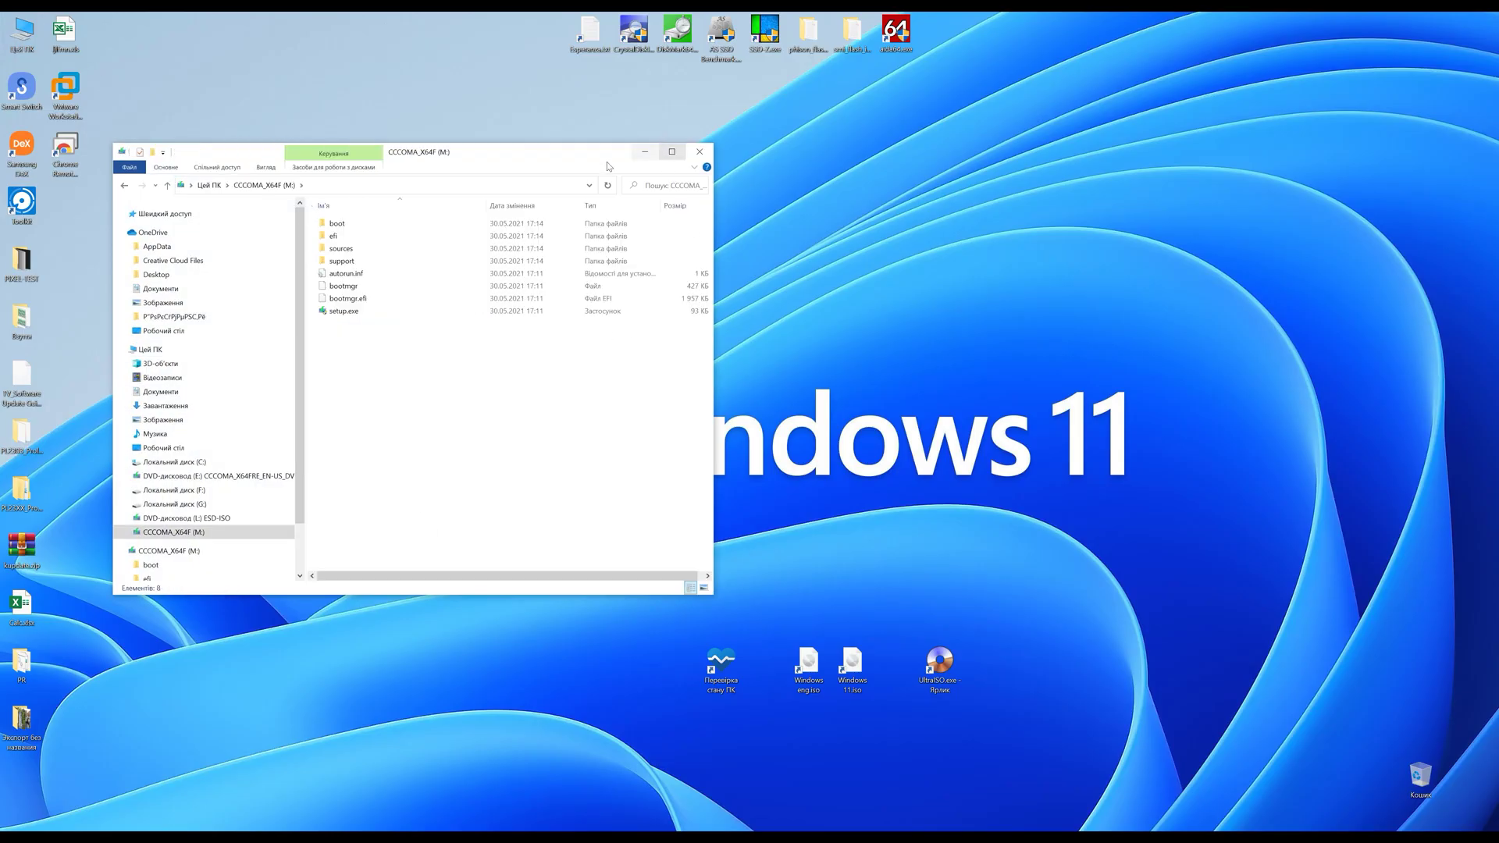
drag(560, 164, 1300, 170)
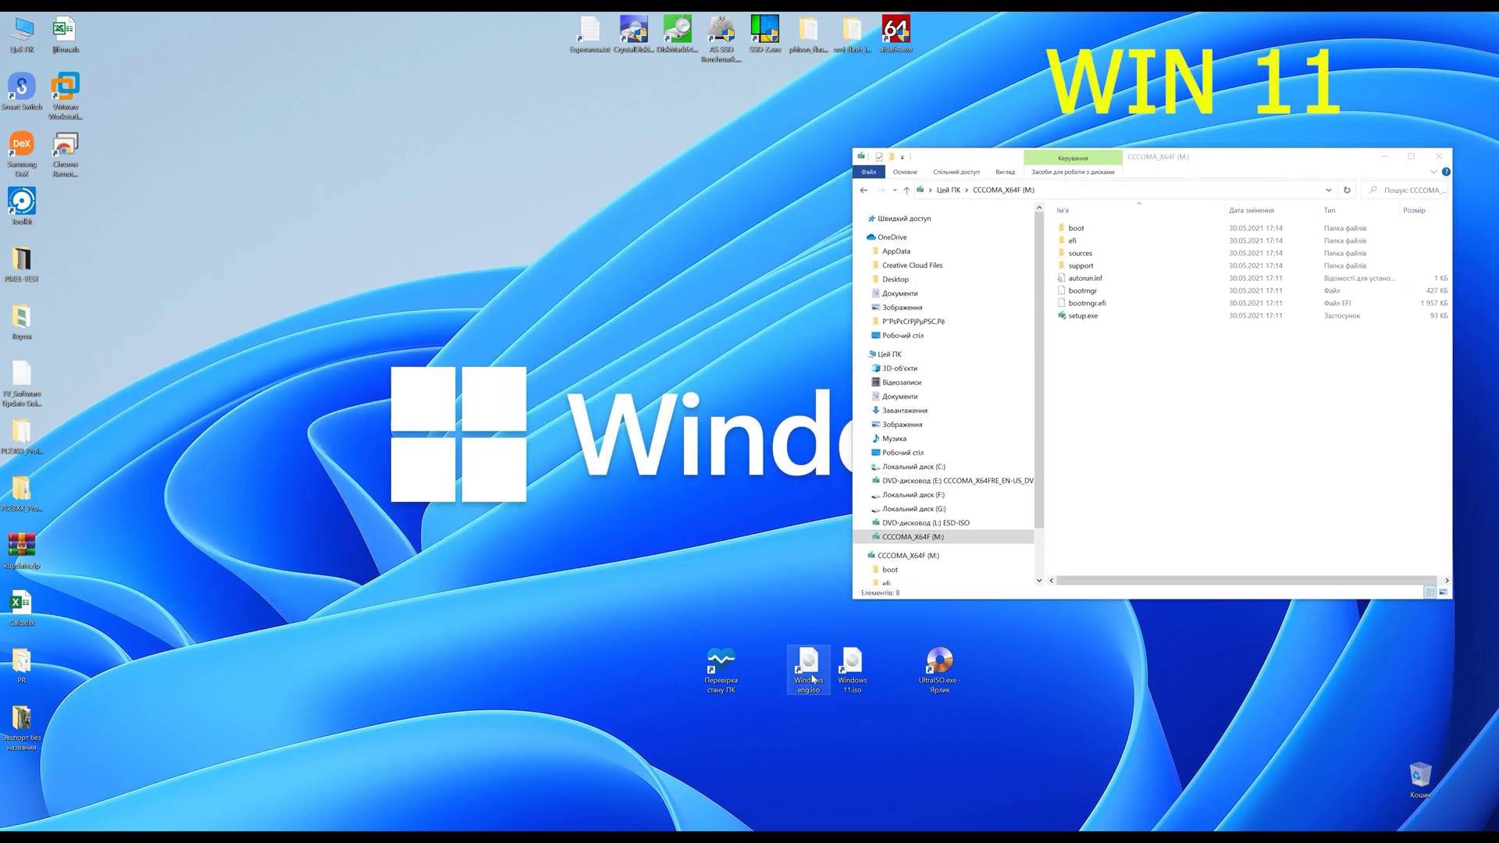
- Mount Windows eng.iso, place its window beside the USB drive's window, and open the image's sources folder
right_click(811, 678)
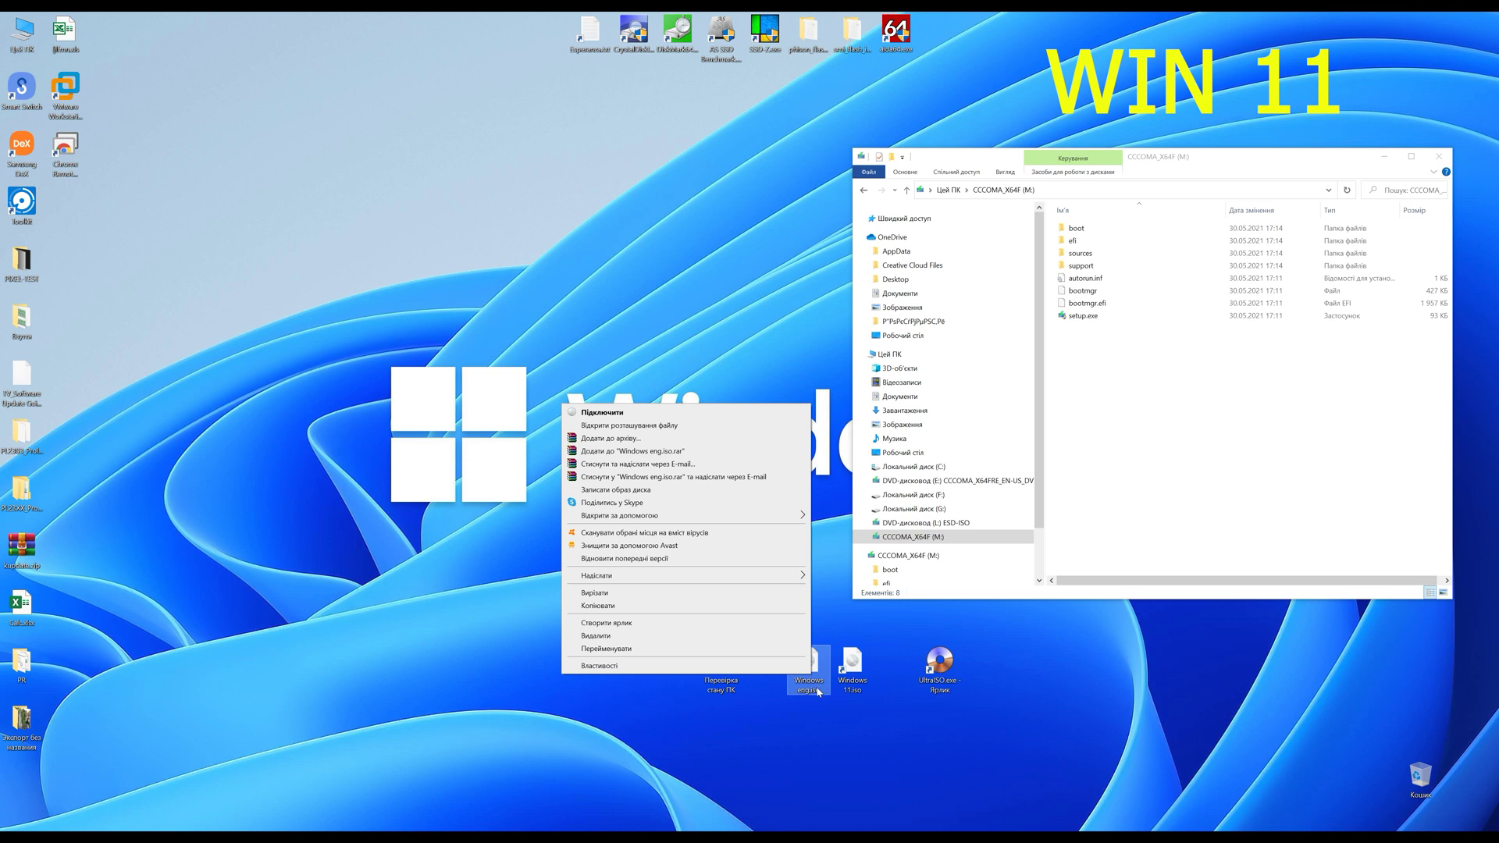
double_click(818, 691)
drag(1258, 178, 527, 161)
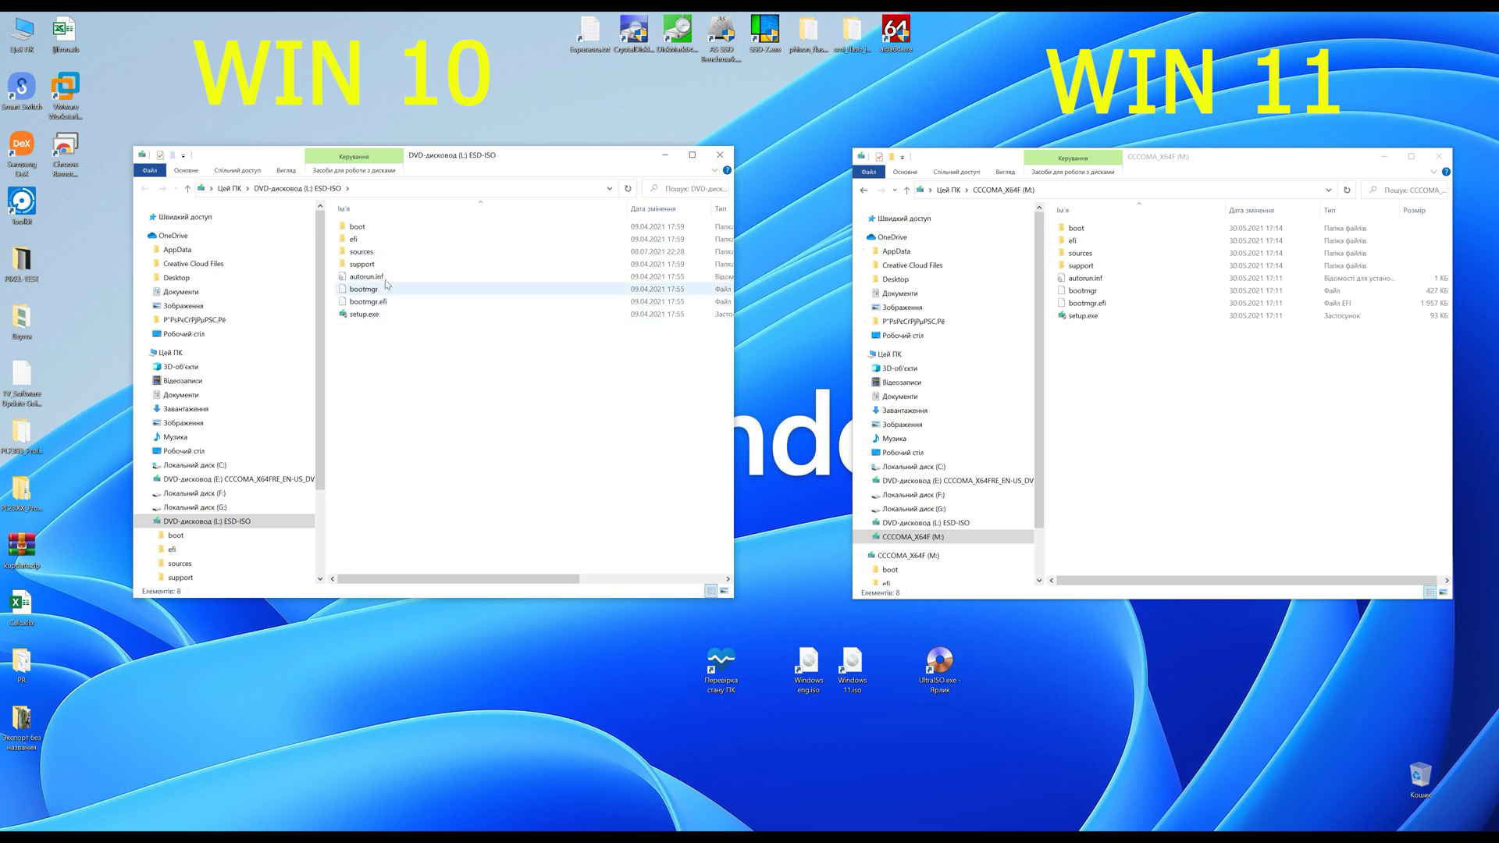
double_click(383, 251)
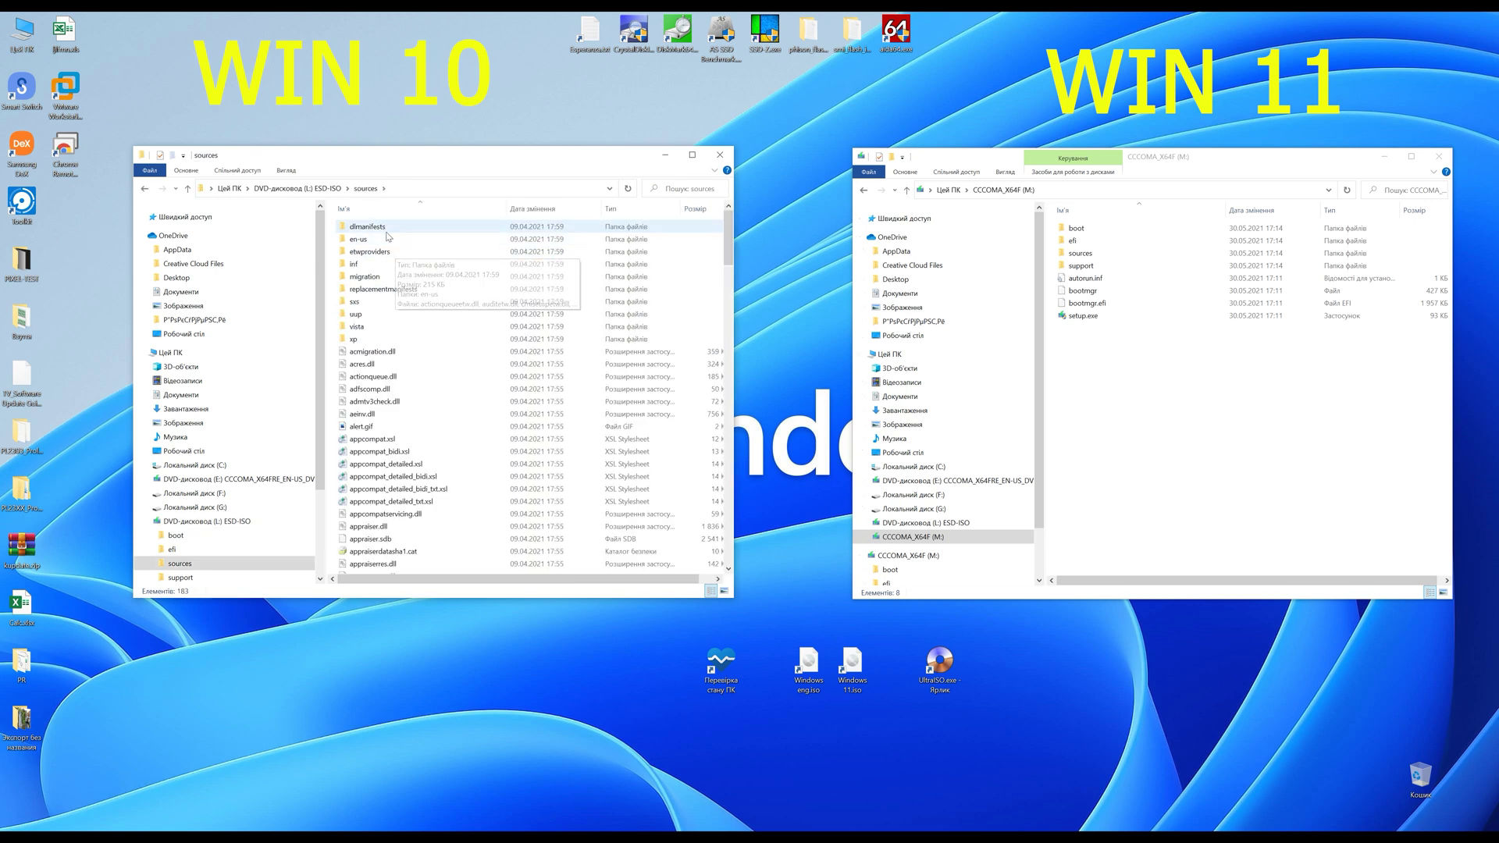